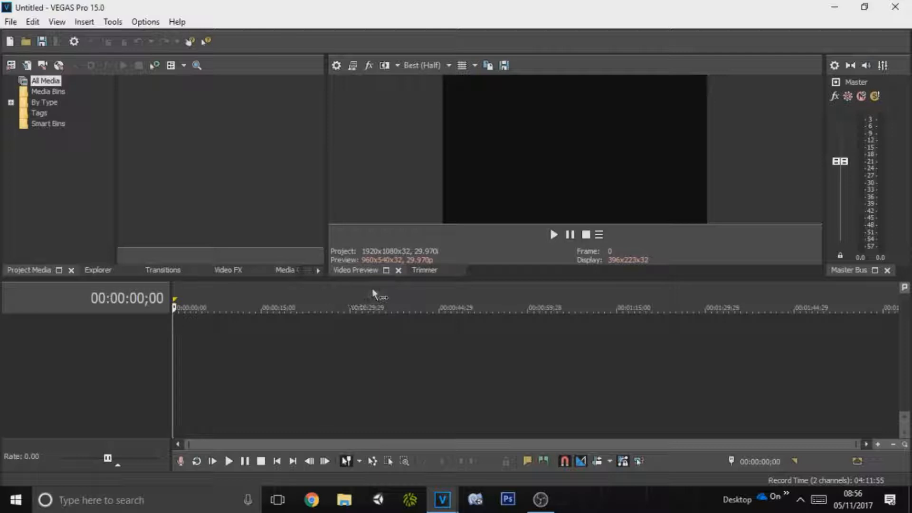
# Step: Make the upper docked panels taller by shrinking the timeline area, and widen the Master Bus panel
pyautogui.moveTo(400, 281); pyautogui.dragTo(418, 318)
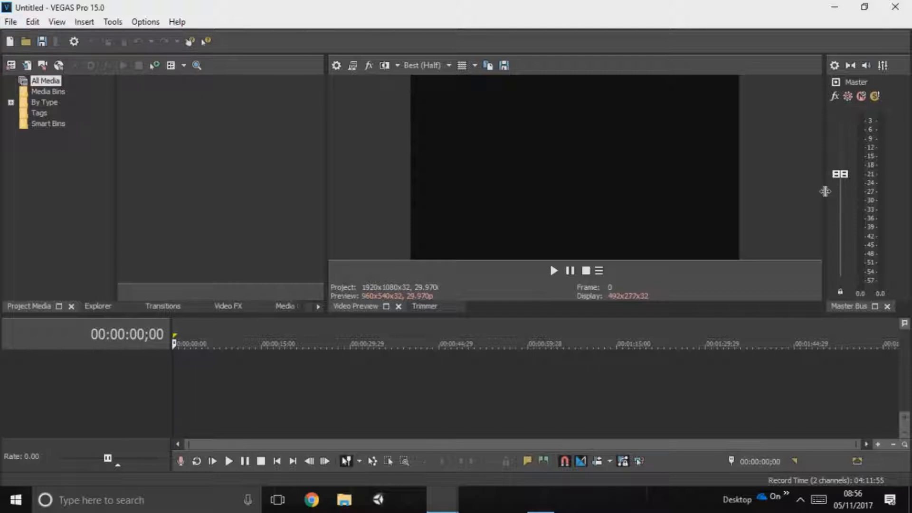
pyautogui.moveTo(808, 189); pyautogui.dragTo(755, 187)
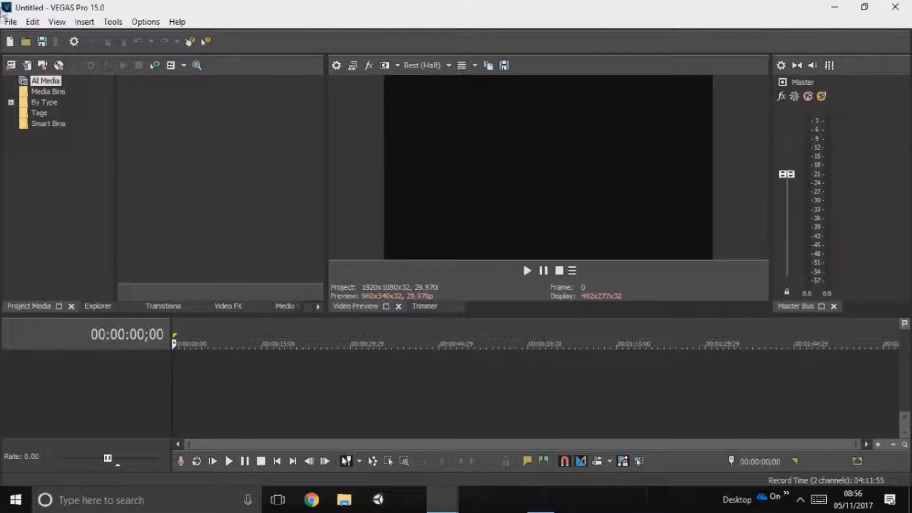
# Step: Load the saved window layout named layout 1
pyautogui.click(5, 23)
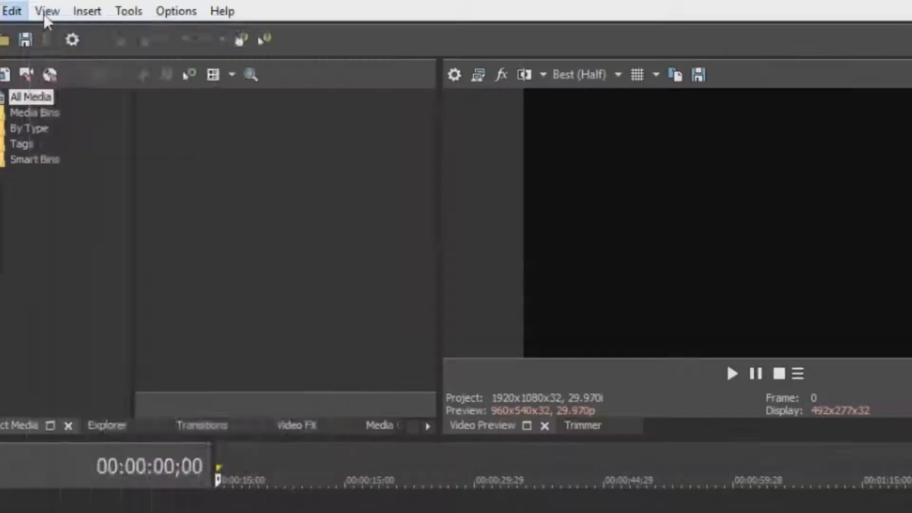
pyautogui.moveTo(46, 17)
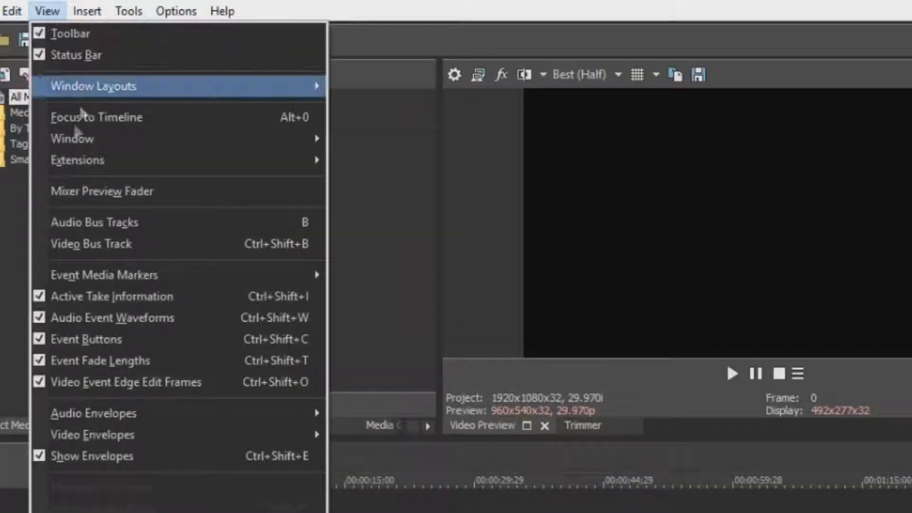
pyautogui.moveTo(72, 172)
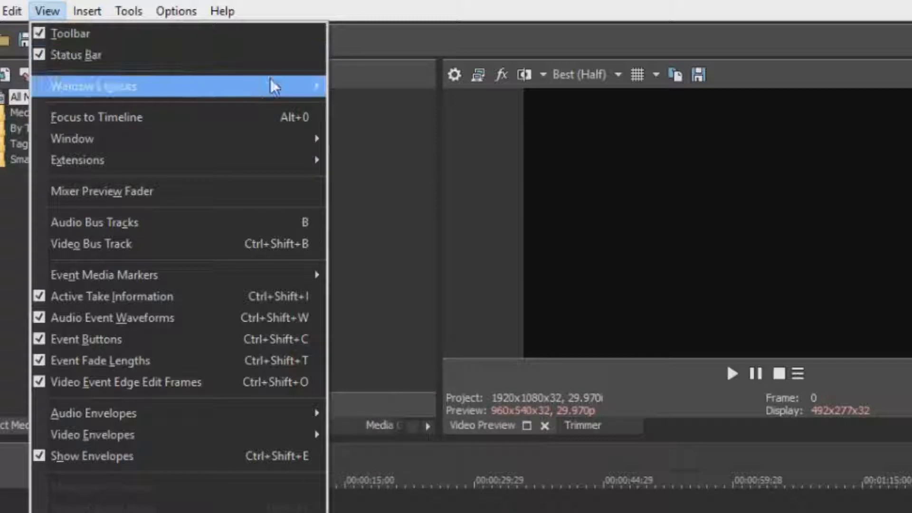
pyautogui.moveTo(271, 85)
pyautogui.click(418, 127)
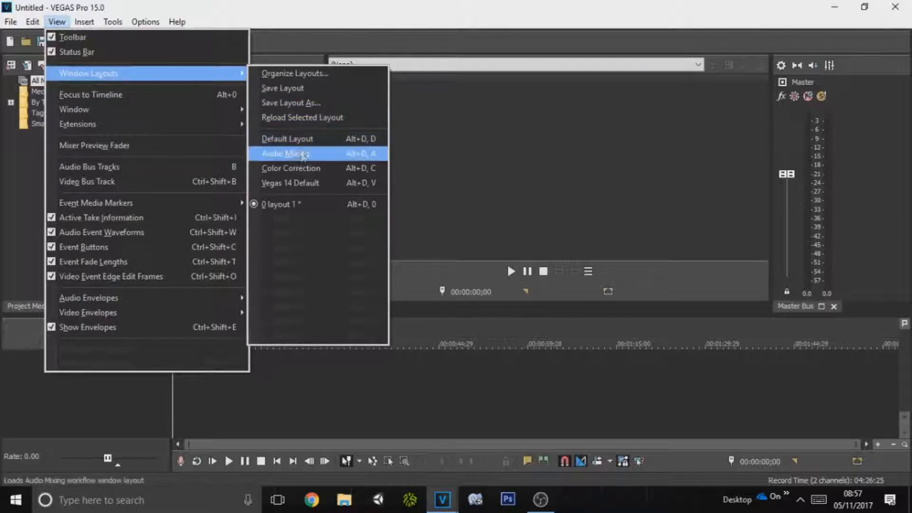
pyautogui.click(310, 203)
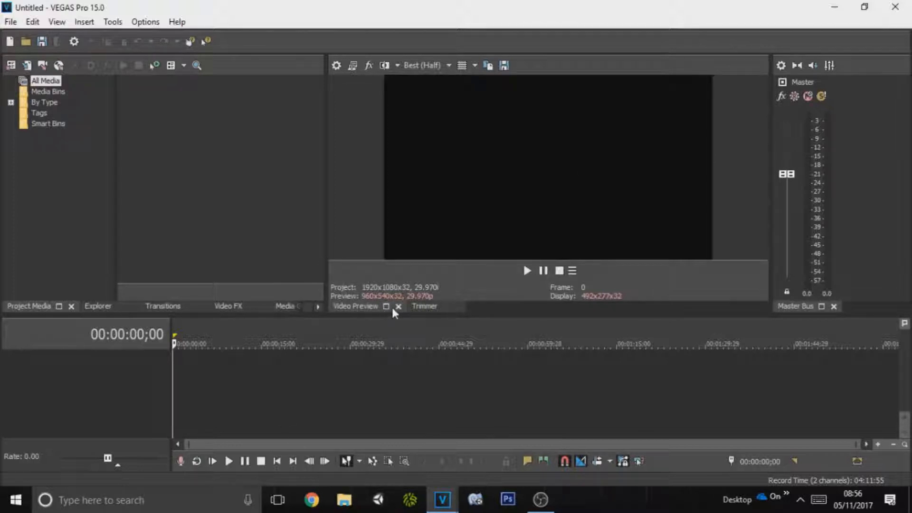
# Step: Undock and close the Video Preview window, and bring it back into the workspace
pyautogui.moveTo(392, 306); pyautogui.dragTo(465, 79)
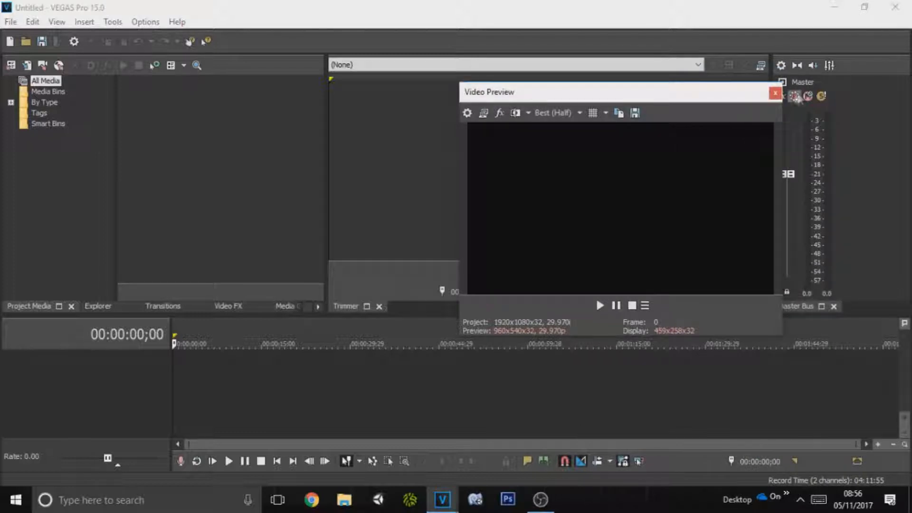
pyautogui.click(775, 93)
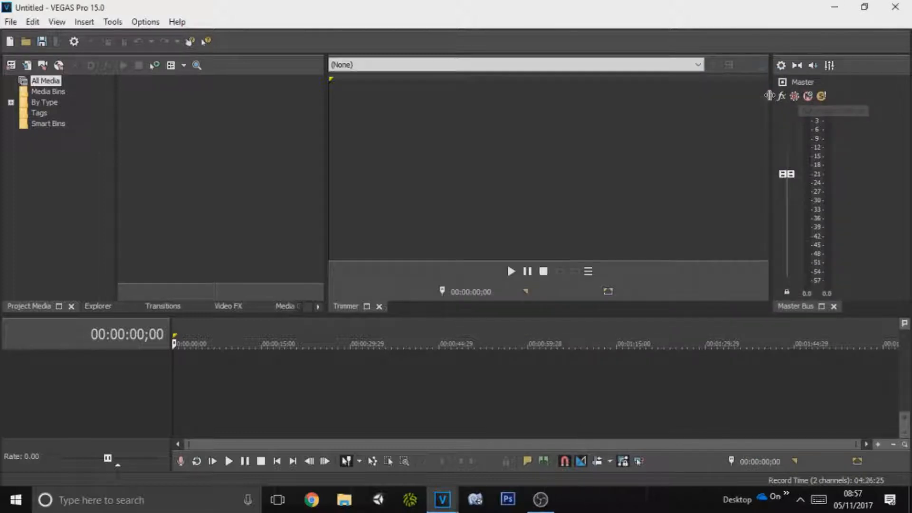
pyautogui.click(84, 22)
pyautogui.click(79, 24)
pyautogui.click(56, 22)
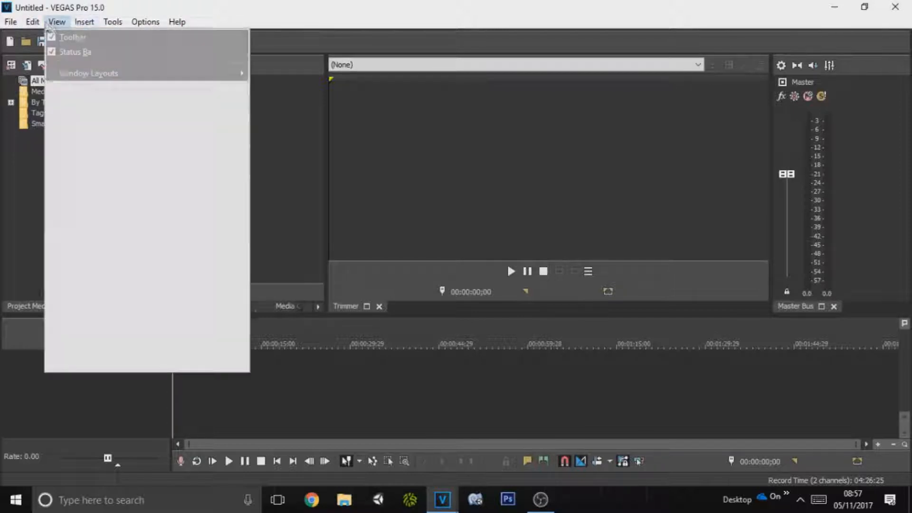
pyautogui.moveTo(101, 110)
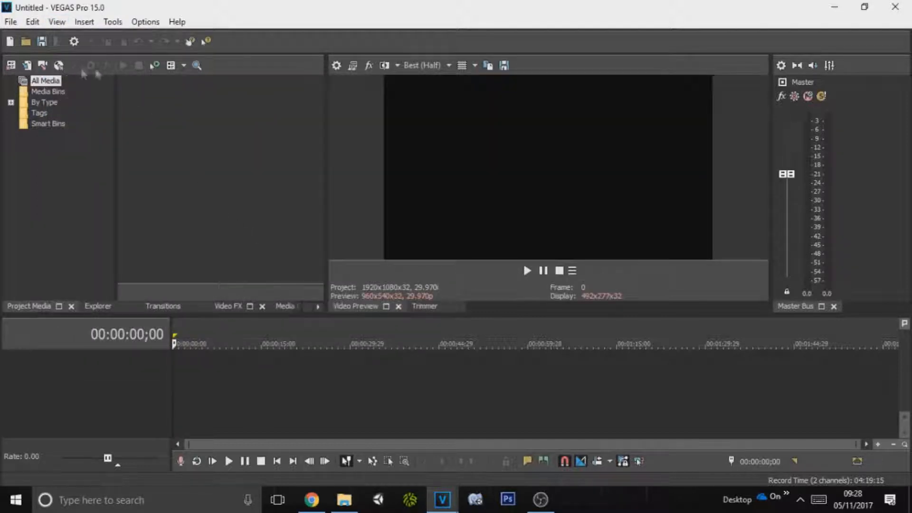
pyautogui.click(10, 20)
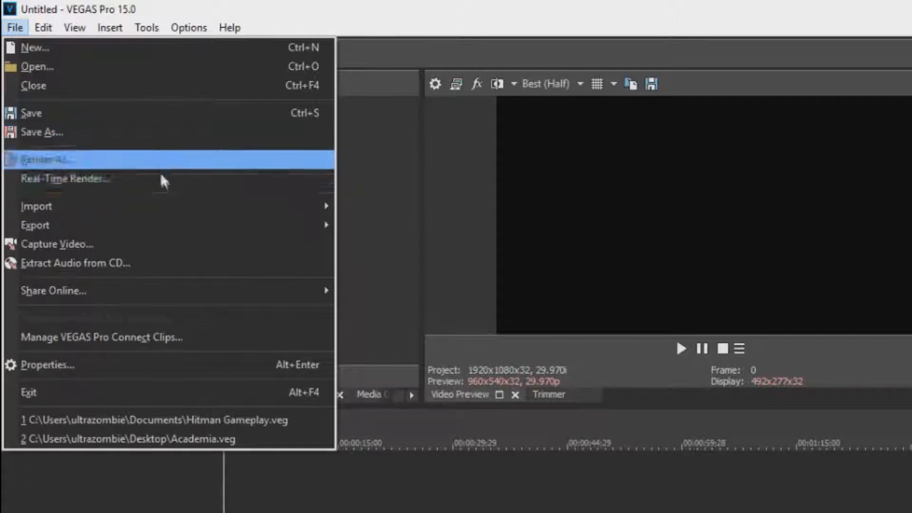
pyautogui.moveTo(193, 215)
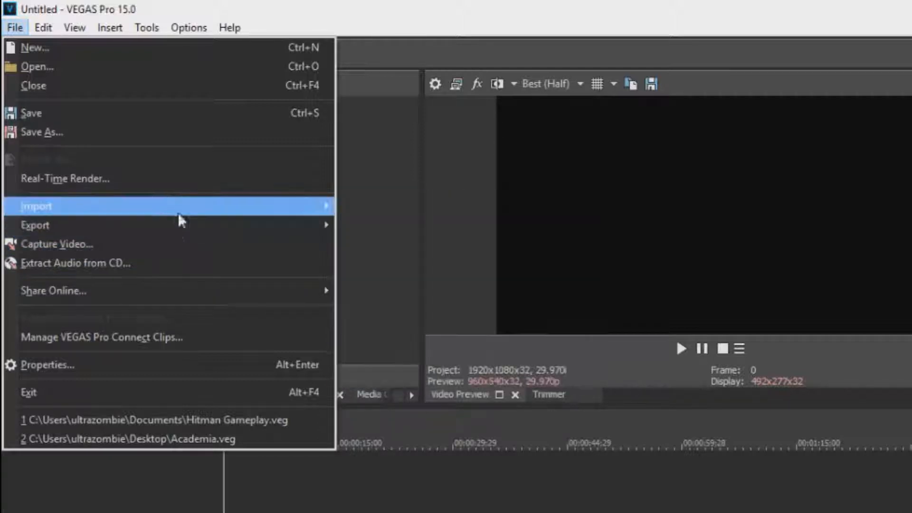
pyautogui.moveTo(185, 231)
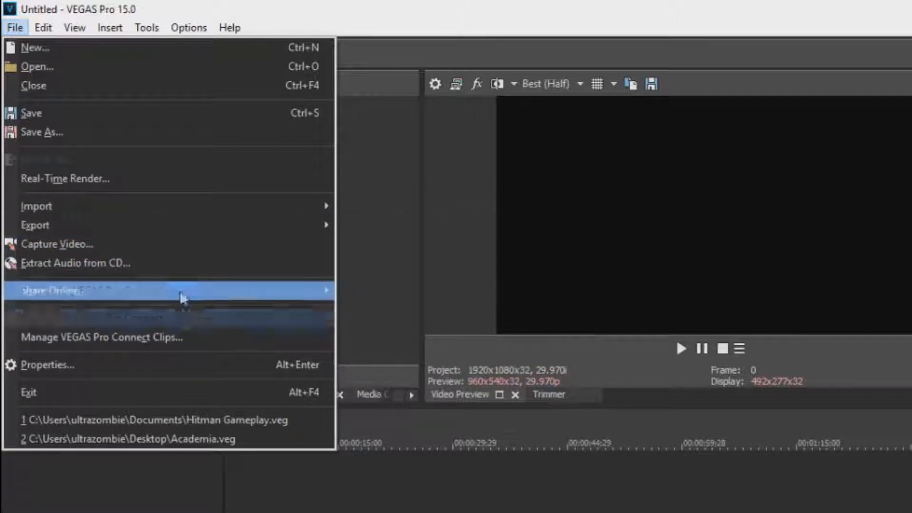
pyautogui.press('Escape')
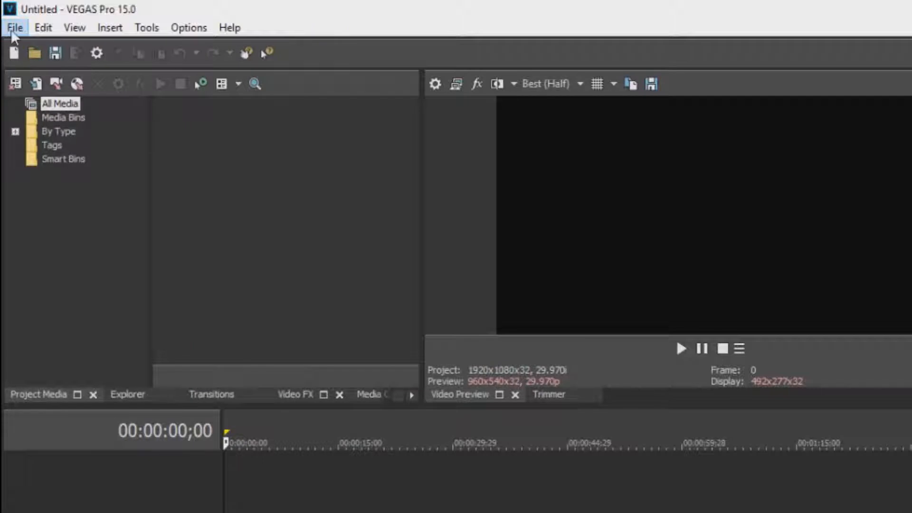
pyautogui.click(13, 32)
pyautogui.click(42, 108)
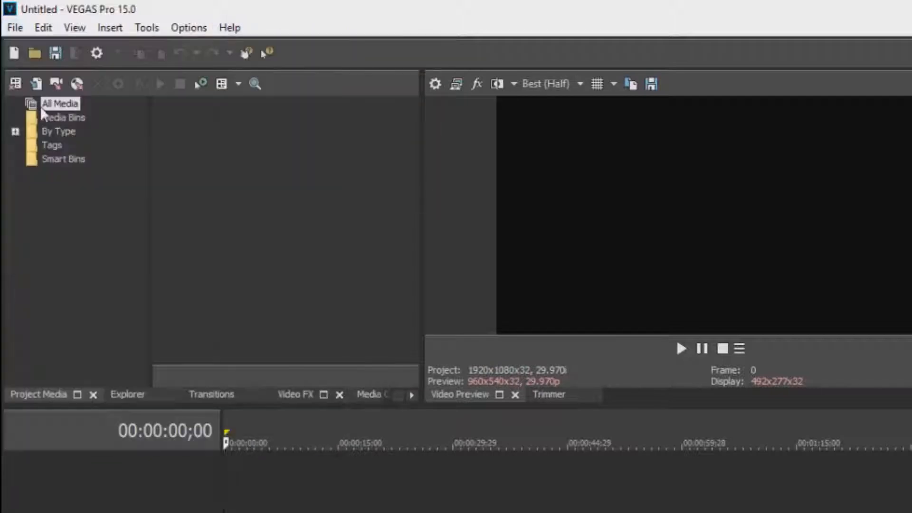
# Step: Open Kontinuum - Lost (JJD Remix).mp3 and Outro.mp4 from the Files For Video folder, matching the project video settings to the media
pyautogui.click(20, 32)
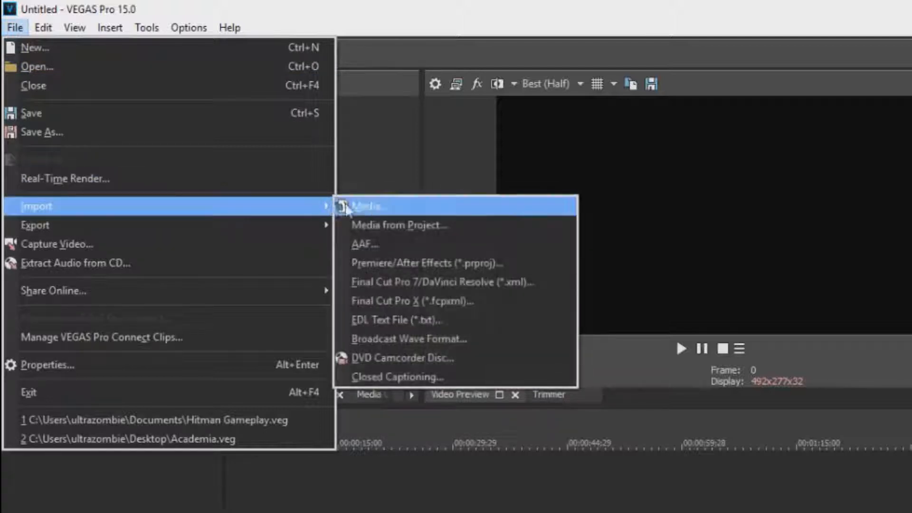
pyautogui.click(145, 69)
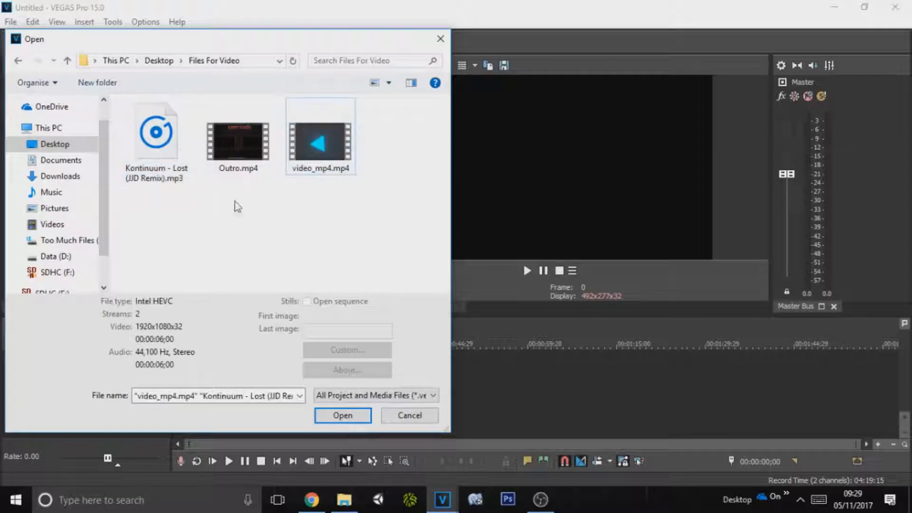
pyautogui.keyDown('ctrl'); pyautogui.click(240, 142); pyautogui.keyUp('ctrl')
pyautogui.keyDown('ctrl'); pyautogui.click(157, 143); pyautogui.keyUp('ctrl')
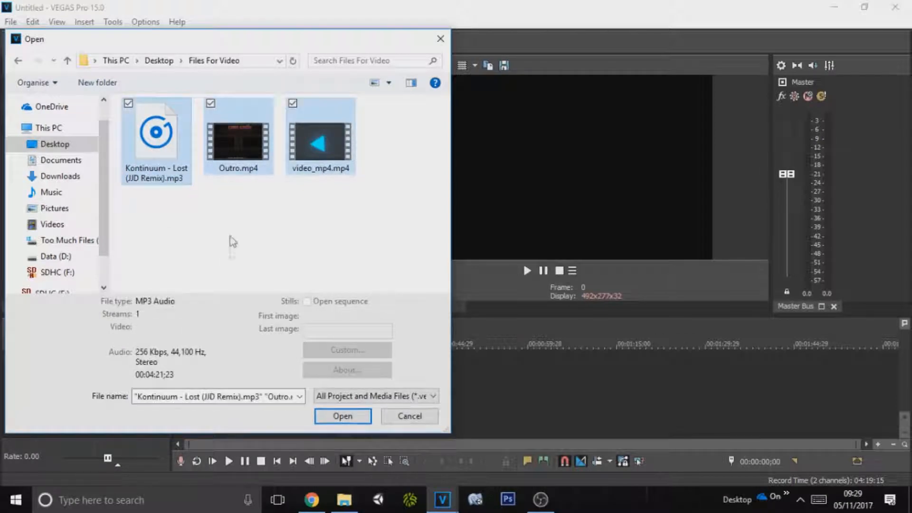
pyautogui.click(243, 211)
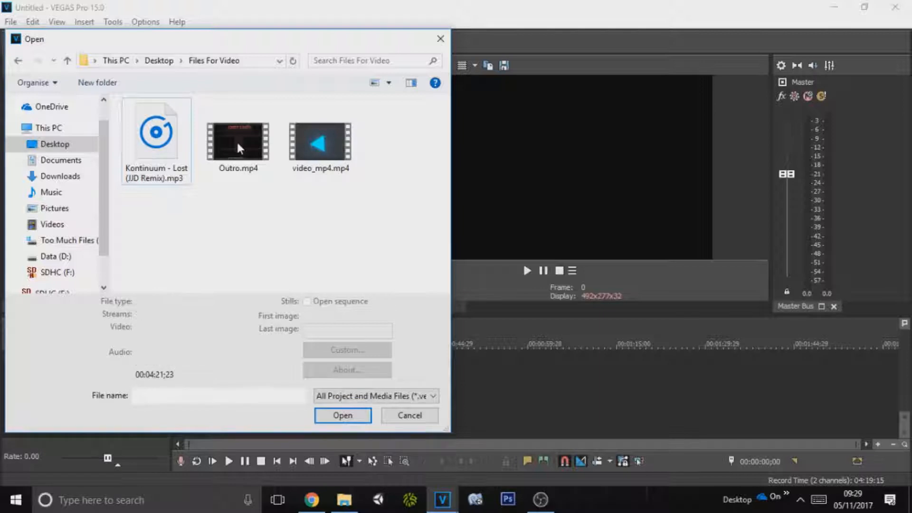
pyautogui.keyDown('ctrl'); pyautogui.click(163, 147); pyautogui.keyUp('ctrl')
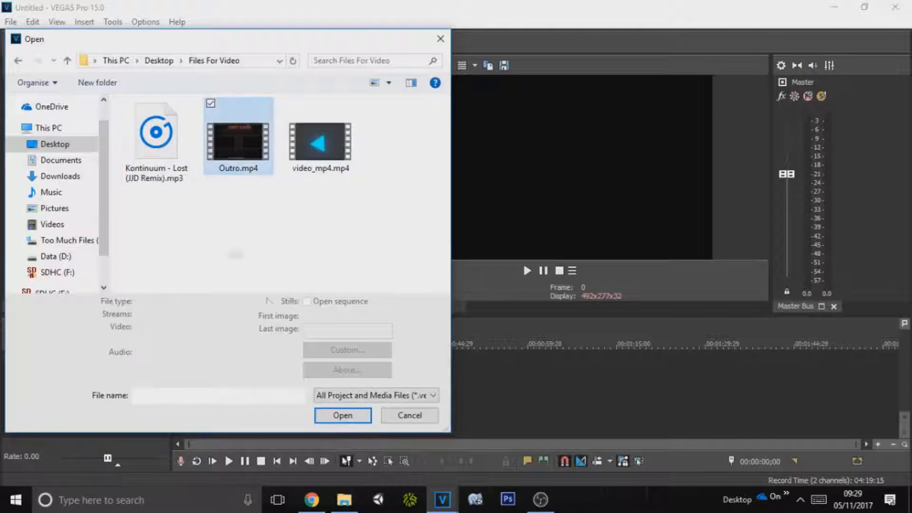
pyautogui.click(323, 411)
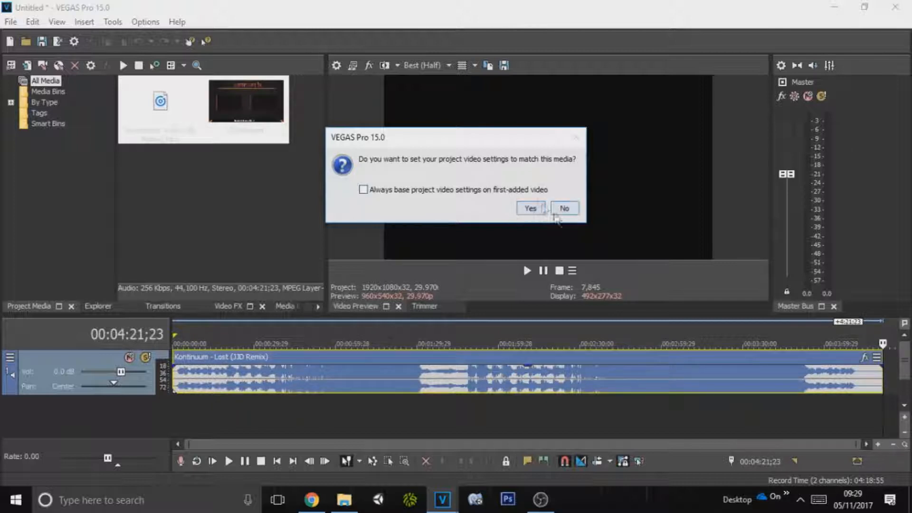
pyautogui.click(523, 214)
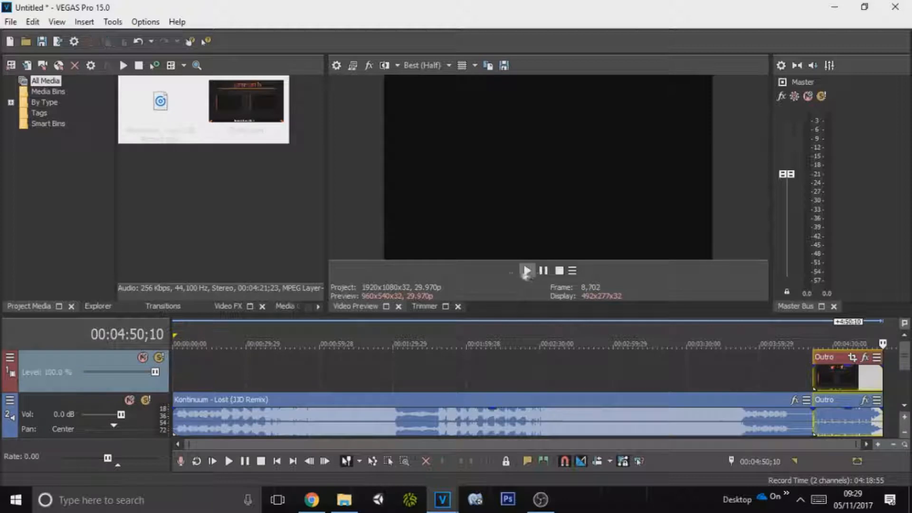
# Step: Preview the timeline from its end and again from about 00:00:09;16, stopping playback after each check
pyautogui.click(527, 272)
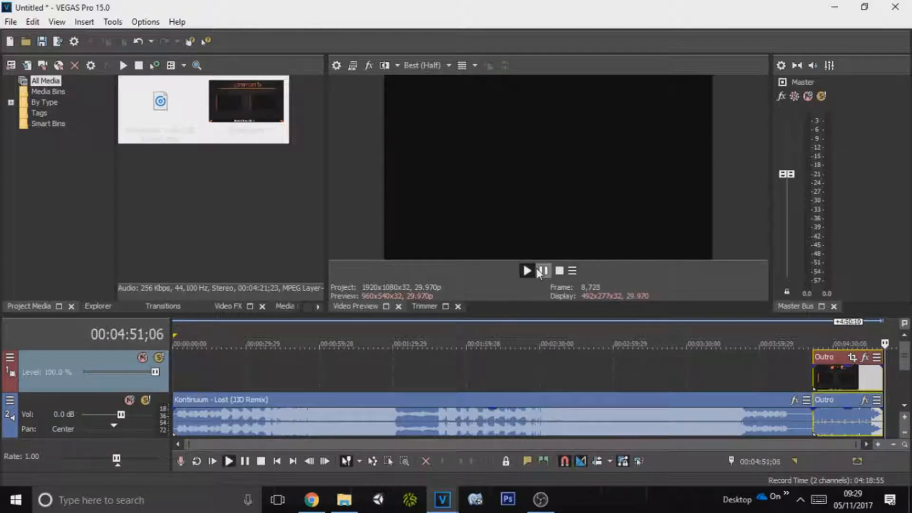
pyautogui.click(542, 272)
pyautogui.click(197, 331)
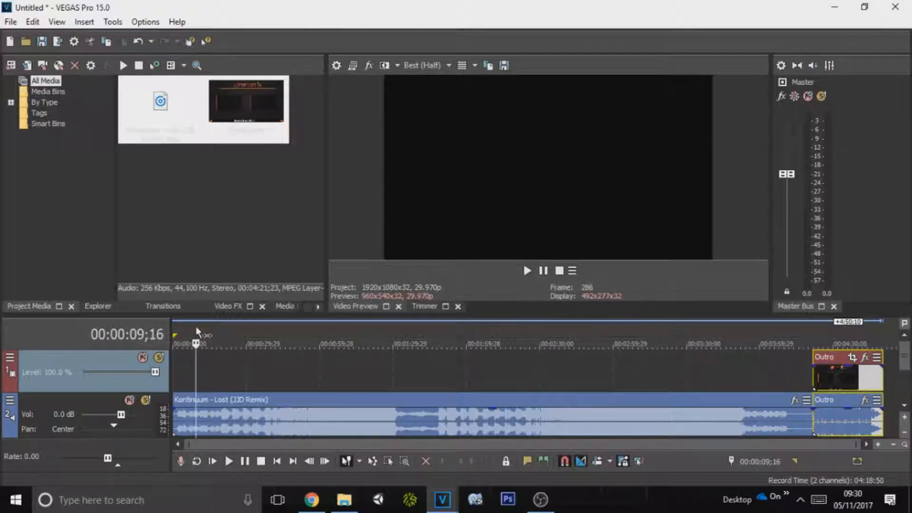
pyautogui.click(527, 270)
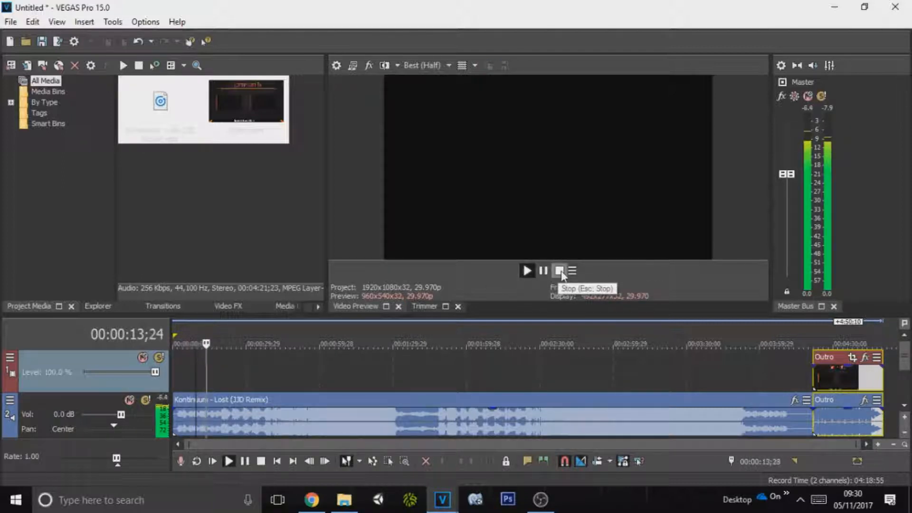
pyautogui.click(559, 270)
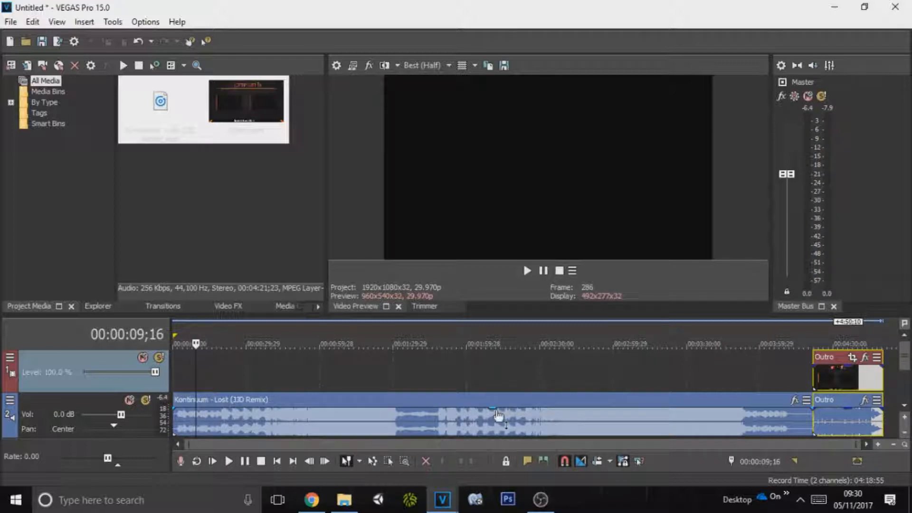
# Step: Lower the gain of the Kontinuum music event, set its track volume to -36.5 dB, and check it in playback
pyautogui.moveTo(498, 415); pyautogui.dragTo(485, 440)
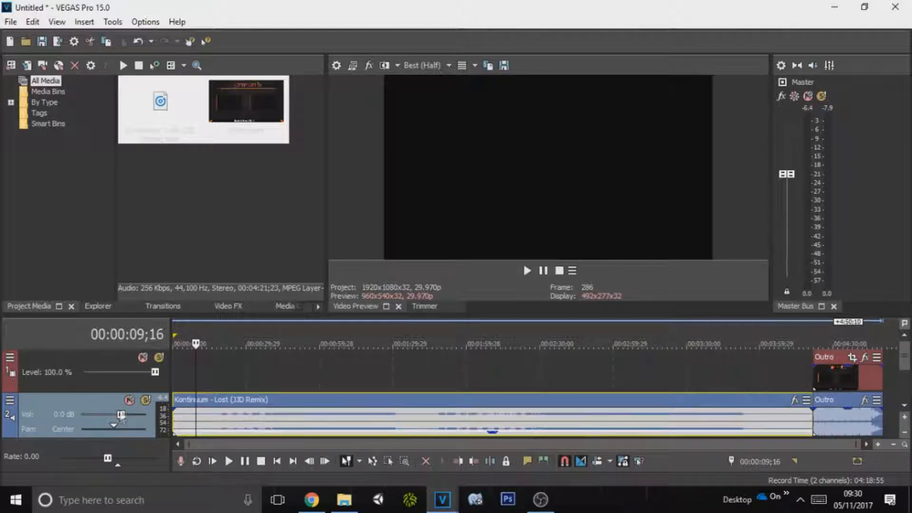
pyautogui.moveTo(92, 415); pyautogui.dragTo(85, 415)
pyautogui.click(528, 271)
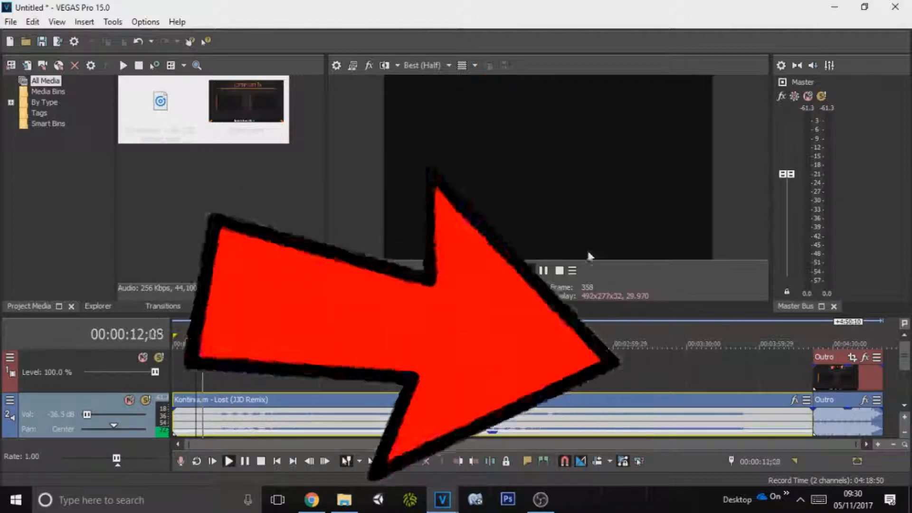
pyautogui.click(559, 270)
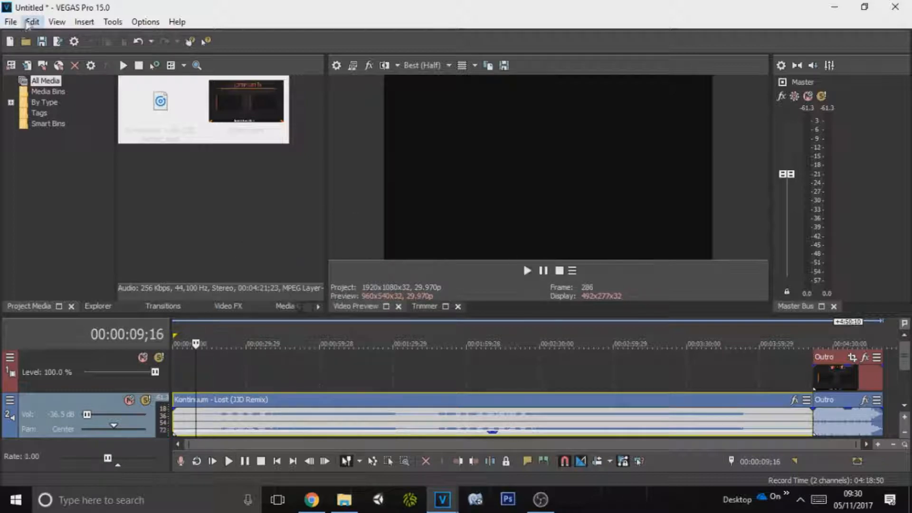
# Step: Import Video (1).mp4 from the Downloads folder into the project media
pyautogui.click(10, 22)
pyautogui.click(8, 23)
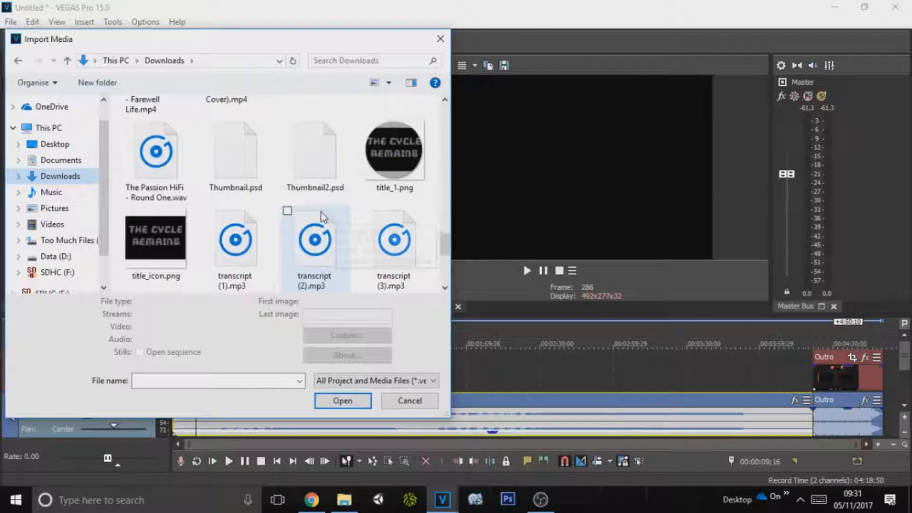
pyautogui.scroll(-3, 323, 217)
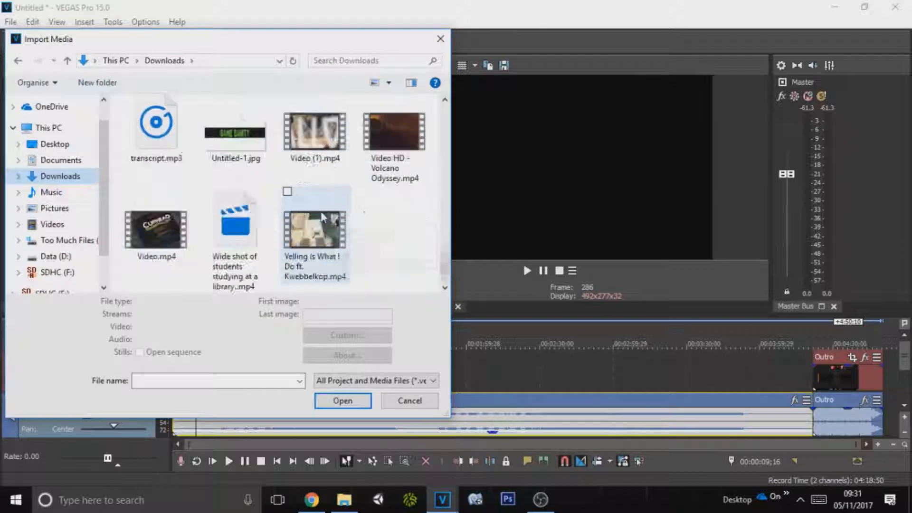
pyautogui.click(317, 139)
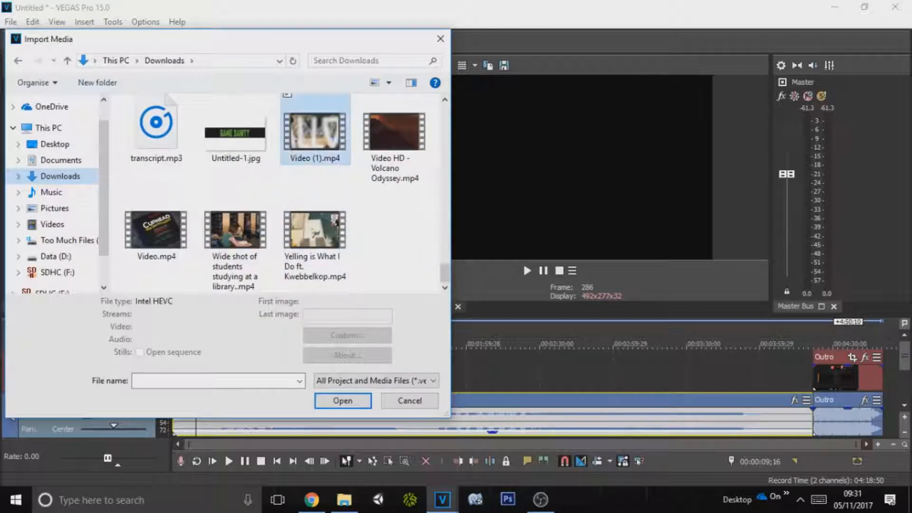
pyautogui.click(354, 402)
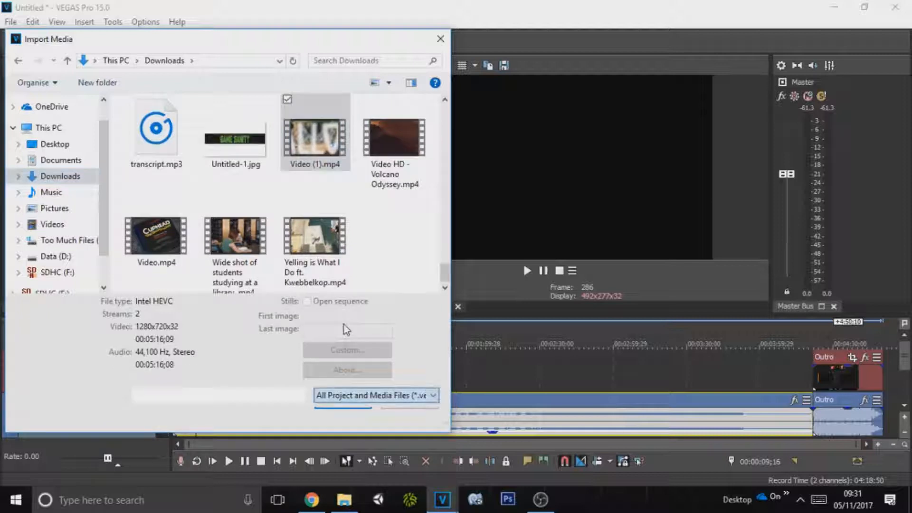
pyautogui.click(334, 419)
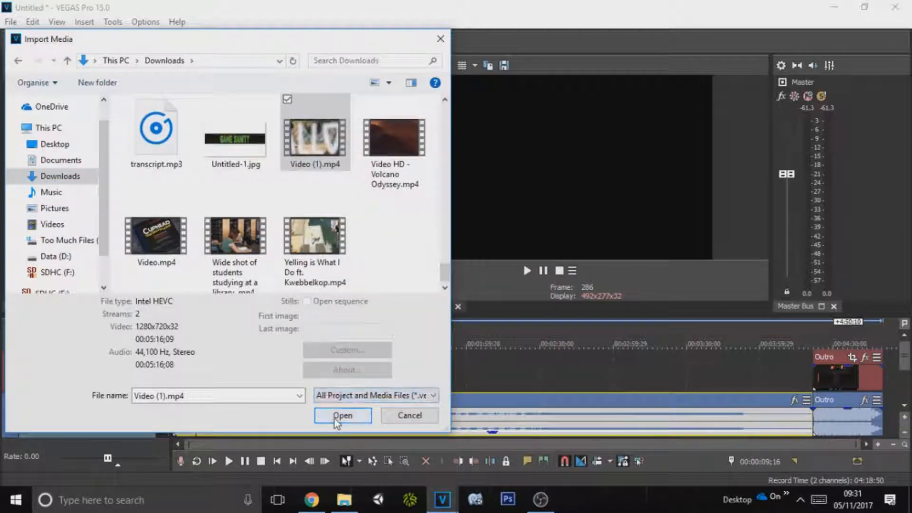
# Step: Import Video (1).mp4, place it at the start of the timeline and move the Outro clip to directly after it
pyautogui.click(337, 421)
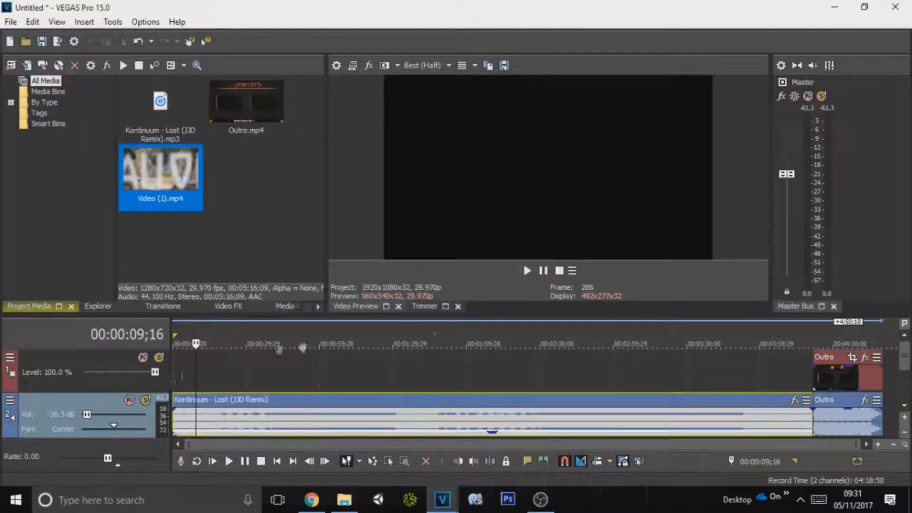
pyautogui.moveTo(185, 180); pyautogui.dragTo(178, 378)
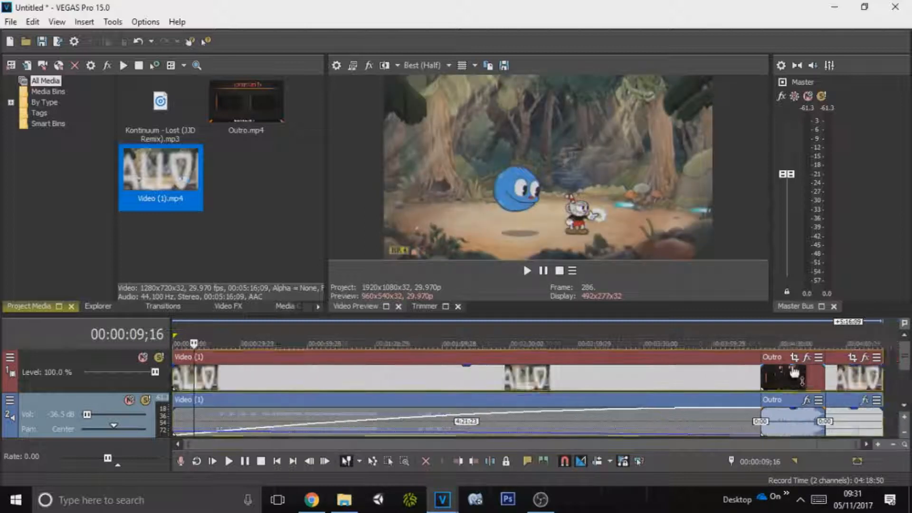
pyautogui.moveTo(780, 369); pyautogui.dragTo(840, 378)
# Step: Insert a new audio track below the others and move the Kontinuum music onto it, keeping Video (1)'s audio on track 2
pyautogui.scroll(-1, 602, 410)
pyautogui.click(123, 436)
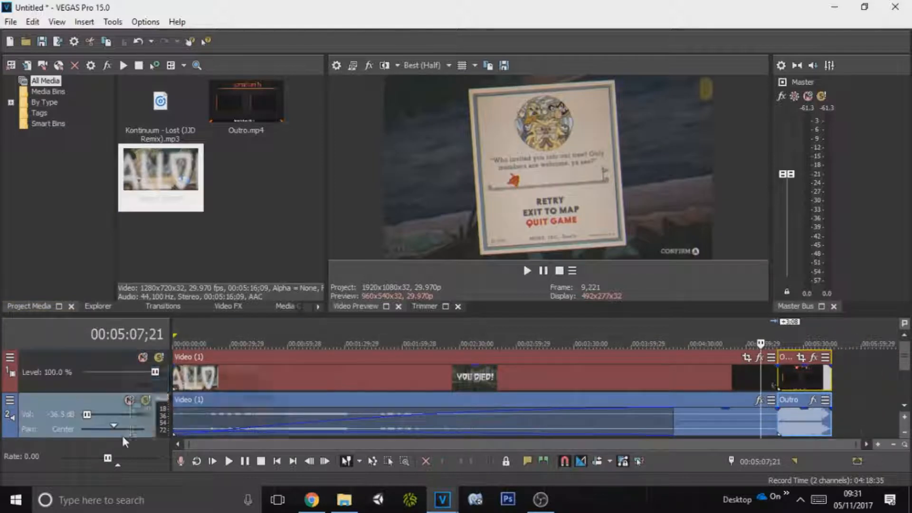
pyautogui.rightClick(122, 435)
pyautogui.click(192, 393)
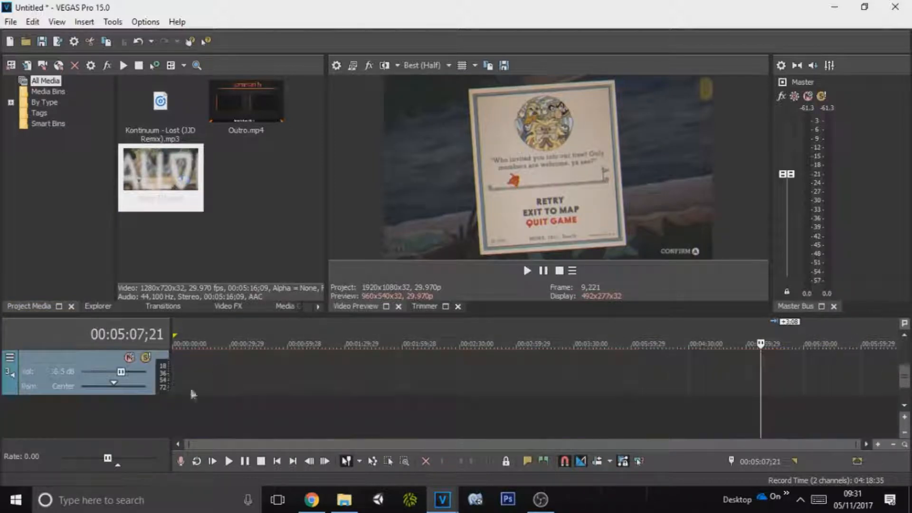
pyautogui.click(904, 335)
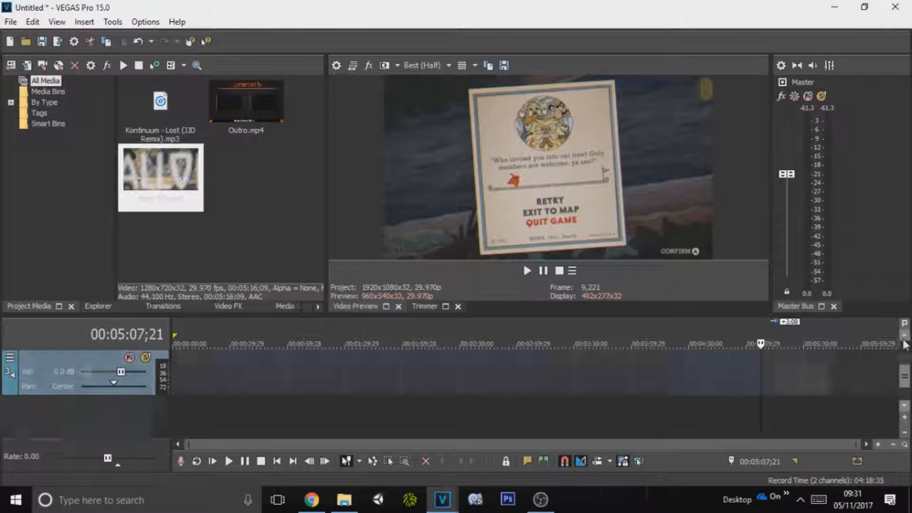
pyautogui.moveTo(595, 387); pyautogui.dragTo(603, 430)
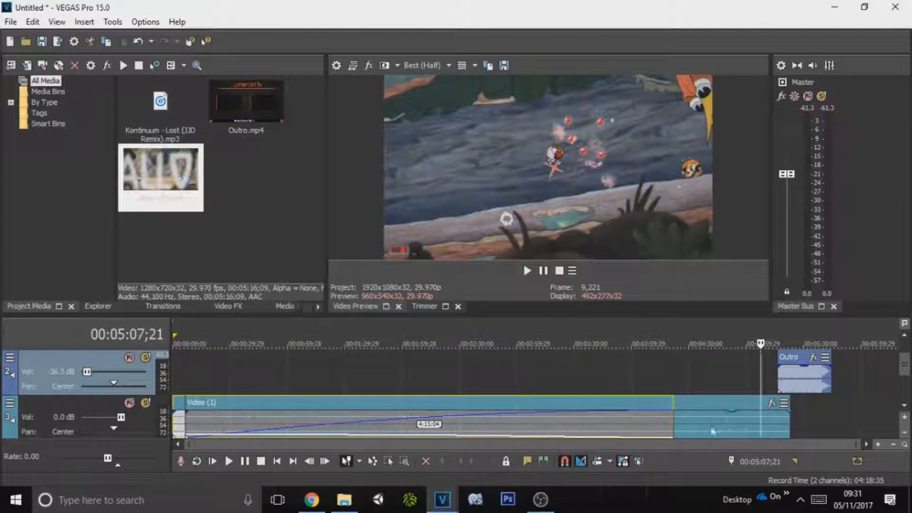
pyautogui.moveTo(713, 431); pyautogui.dragTo(692, 358)
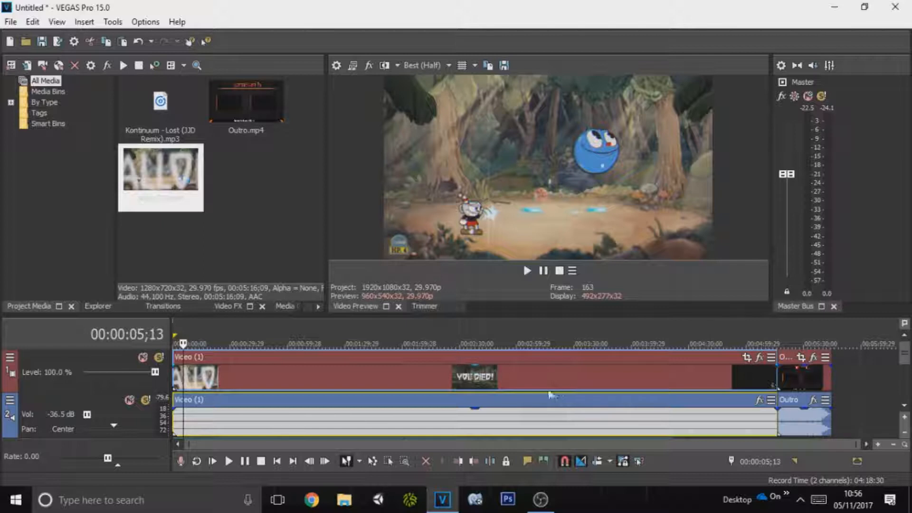
# Step: Move Video (1)'s audio onto the Kontinuum music track and return it to its own track
pyautogui.click(566, 425)
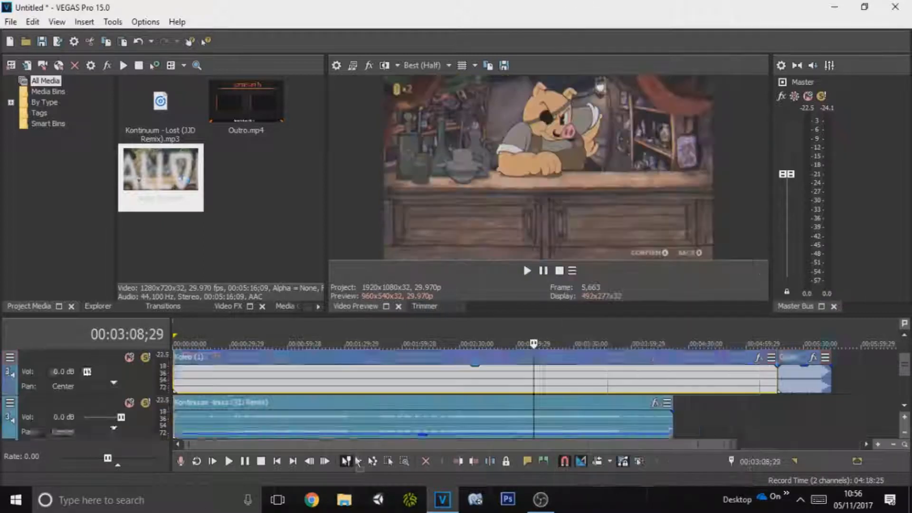
pyautogui.scroll(-3, 379, 352)
pyautogui.moveTo(378, 351); pyautogui.dragTo(354, 358)
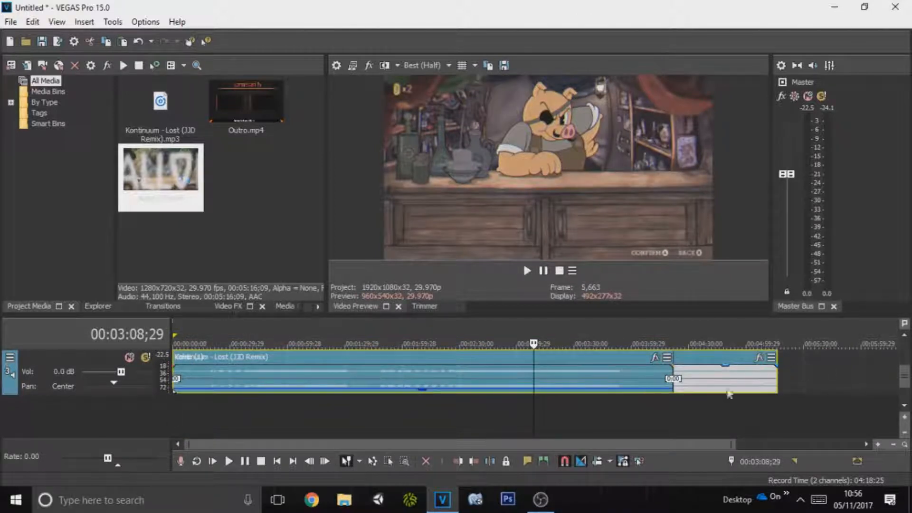
pyautogui.moveTo(718, 356)
pyautogui.mouseDown()
pyautogui.moveTo(714, 319)
pyautogui.moveTo(721, 360)
pyautogui.mouseUp()
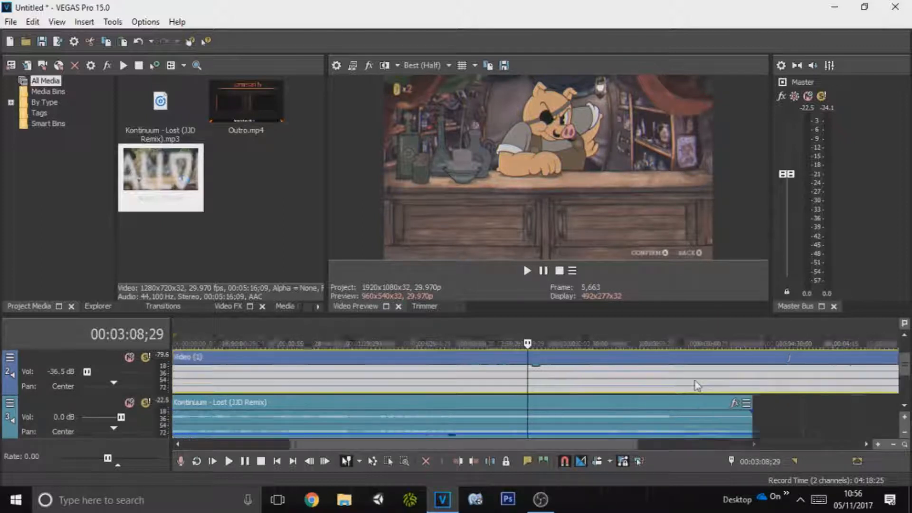
pyautogui.scroll(1, 695, 384)
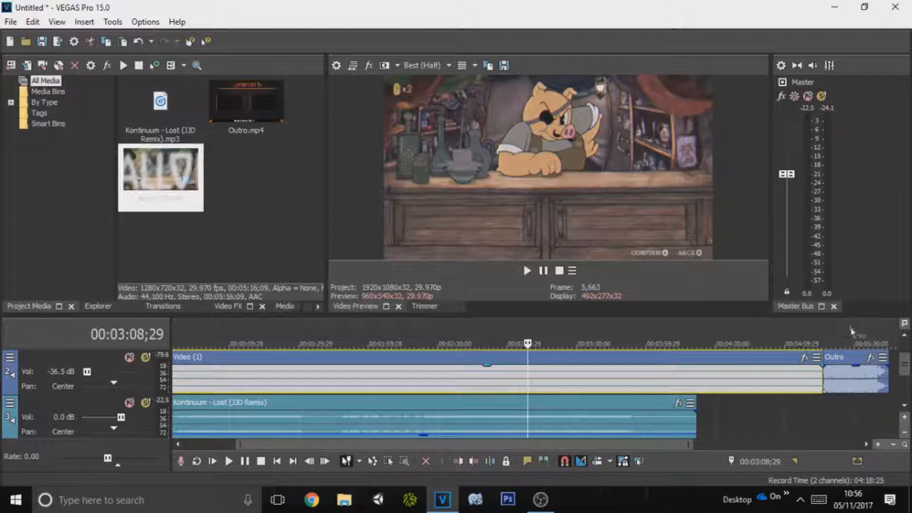
pyautogui.click(905, 336)
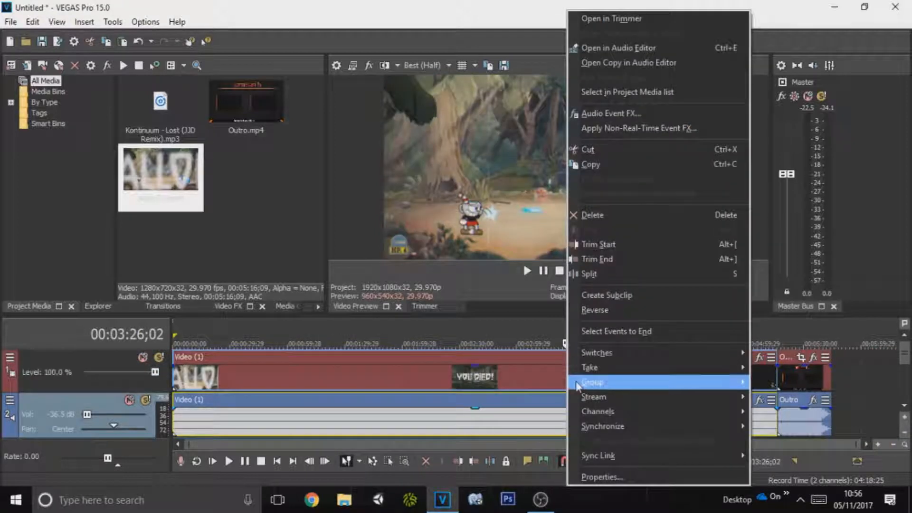
# Step: Clear the grouping between Video (1)'s picture and audio, and select each event separately
pyautogui.moveTo(582, 385)
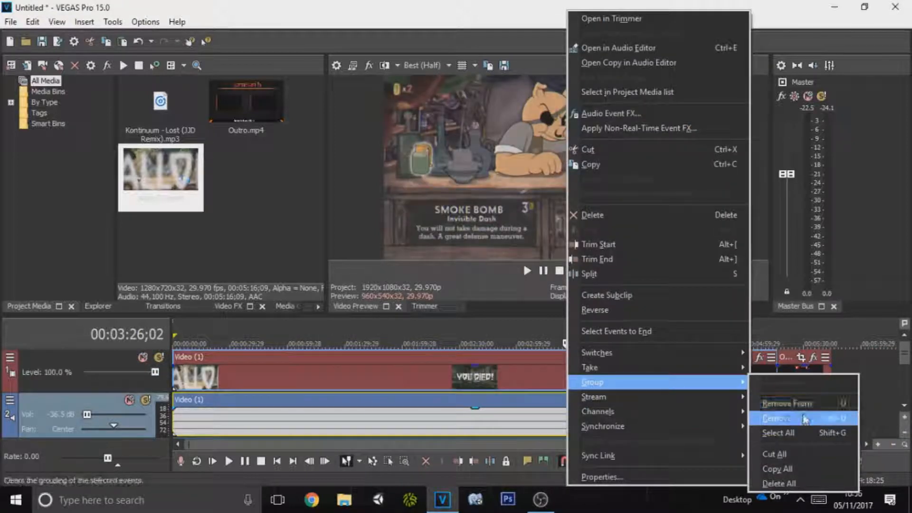
pyautogui.click(800, 418)
pyautogui.click(641, 381)
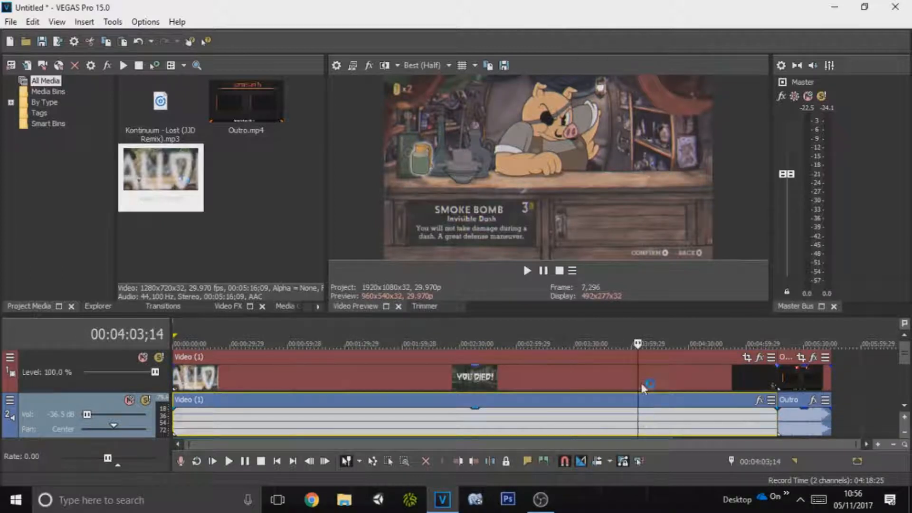
pyautogui.click(647, 414)
pyautogui.click(652, 362)
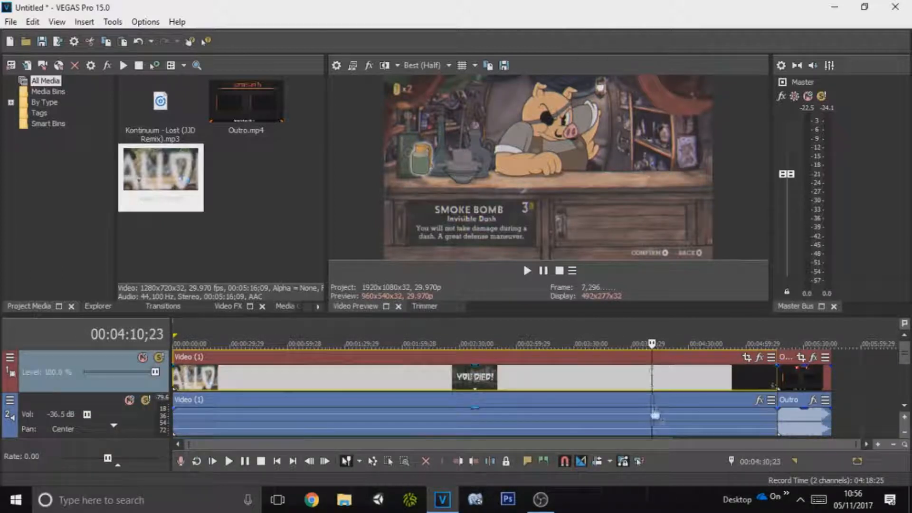
pyautogui.click(667, 414)
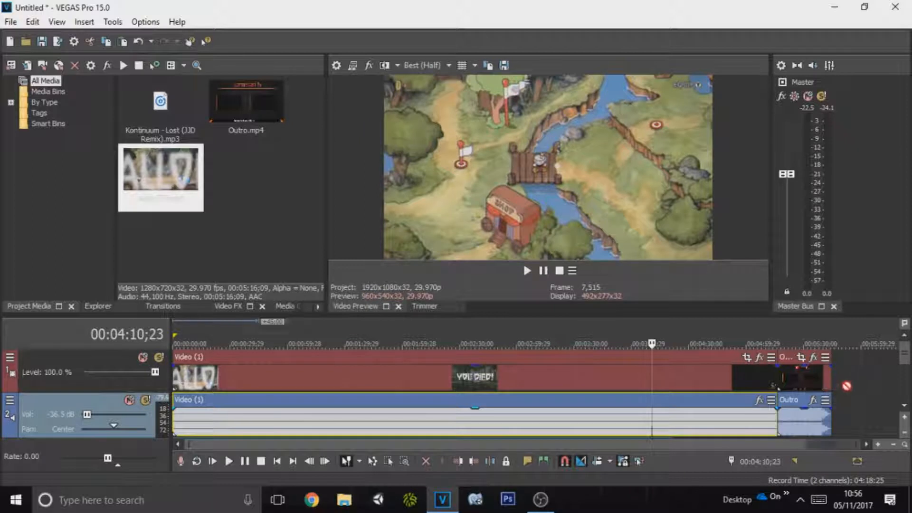
# Step: Select both the video and audio events of Video (1) and create a new group from them
pyautogui.click(534, 387)
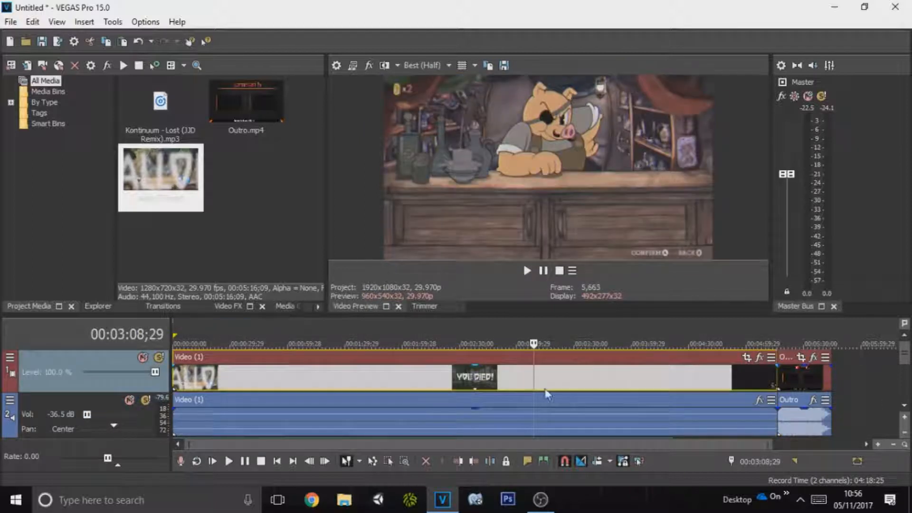
pyautogui.click(549, 401)
pyautogui.rightClick(550, 409)
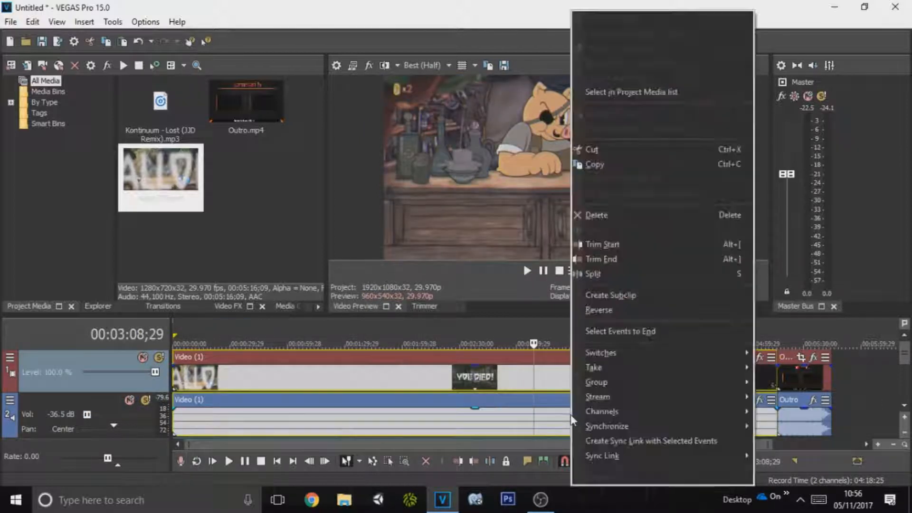
pyautogui.moveTo(621, 384)
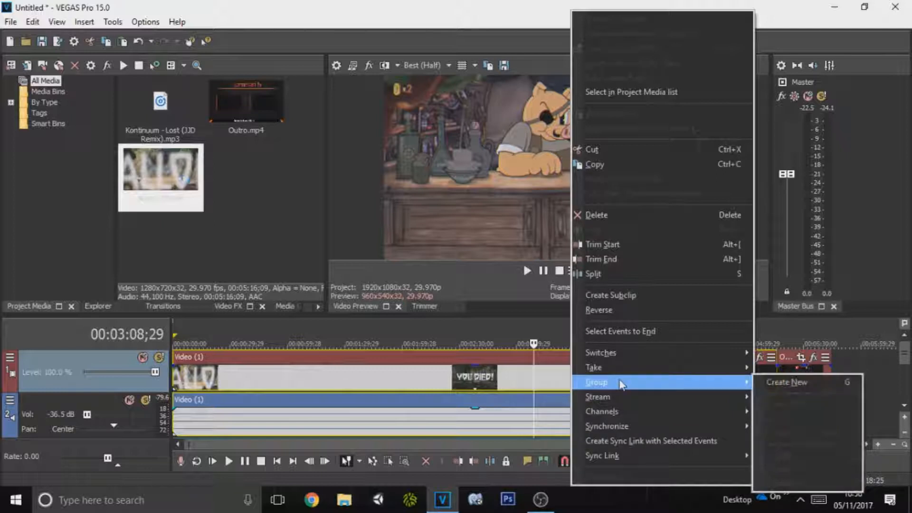
pyautogui.click(797, 383)
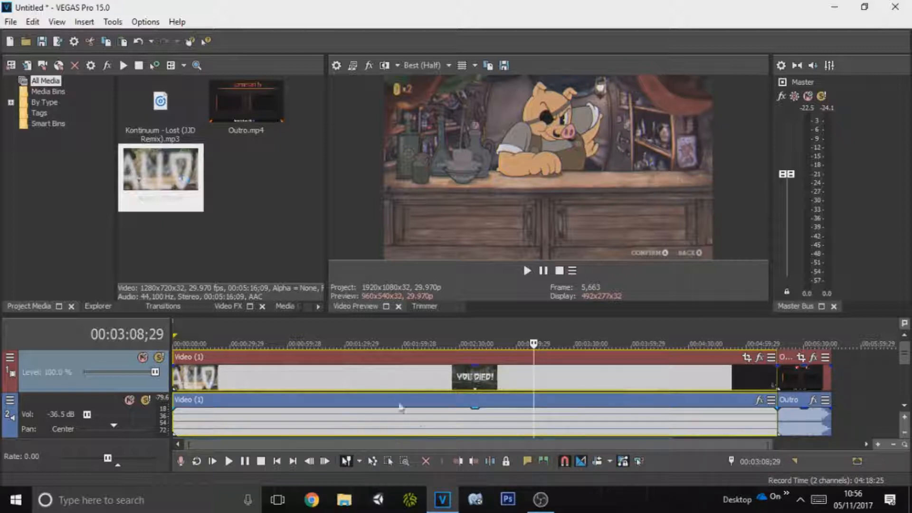
pyautogui.moveTo(411, 383); pyautogui.dragTo(405, 323)
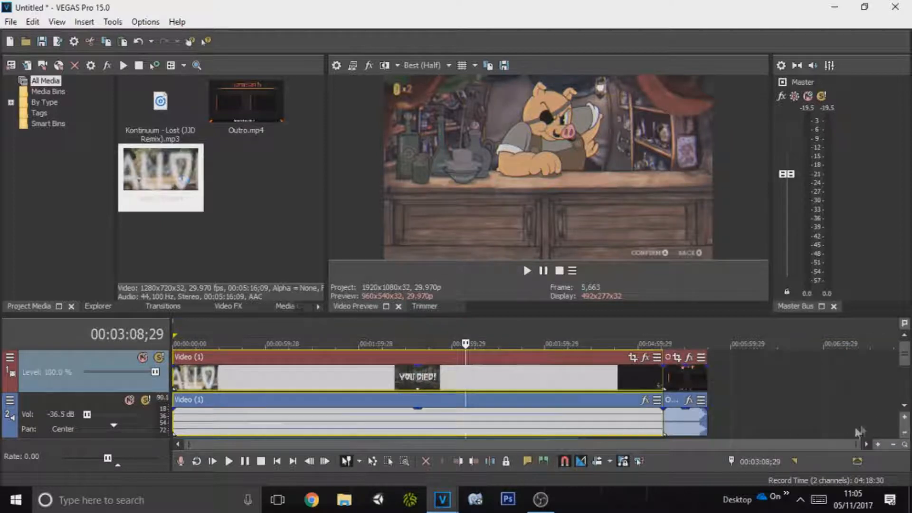
# Step: Paste a copy of the Kontinuum music directly after the original and trim its end to where Video (1) ends
pyautogui.click(905, 405)
pyautogui.click(407, 411)
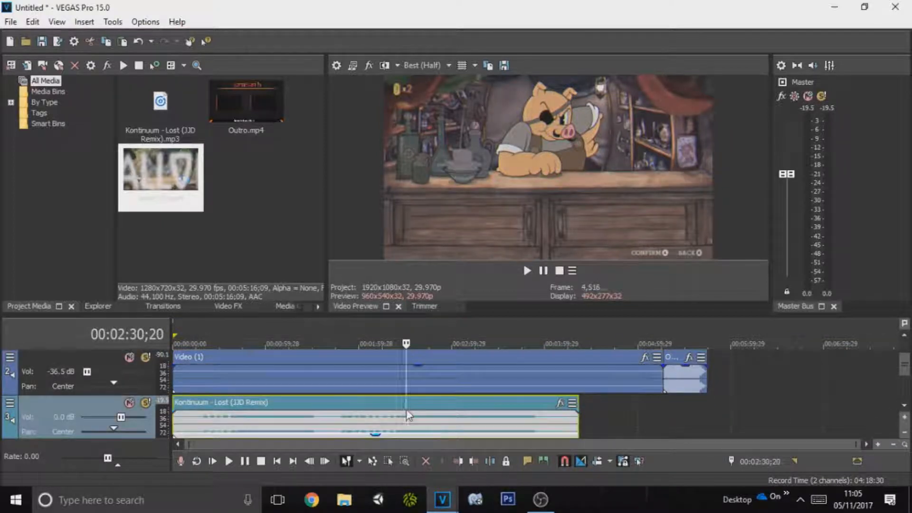
pyautogui.click(579, 415)
pyautogui.hotkey('ctrl', 'v')
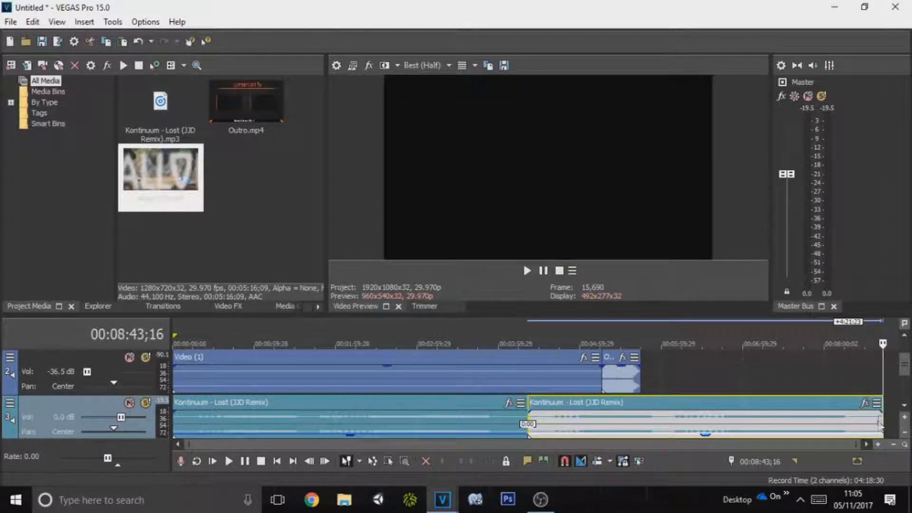
pyautogui.moveTo(882, 423); pyautogui.dragTo(598, 437)
# Step: Fade out the end of the second Kontinuum clip and fade in the Outro audio, previewing the transition from 00:04:58;00
pyautogui.scroll(2, 597, 415)
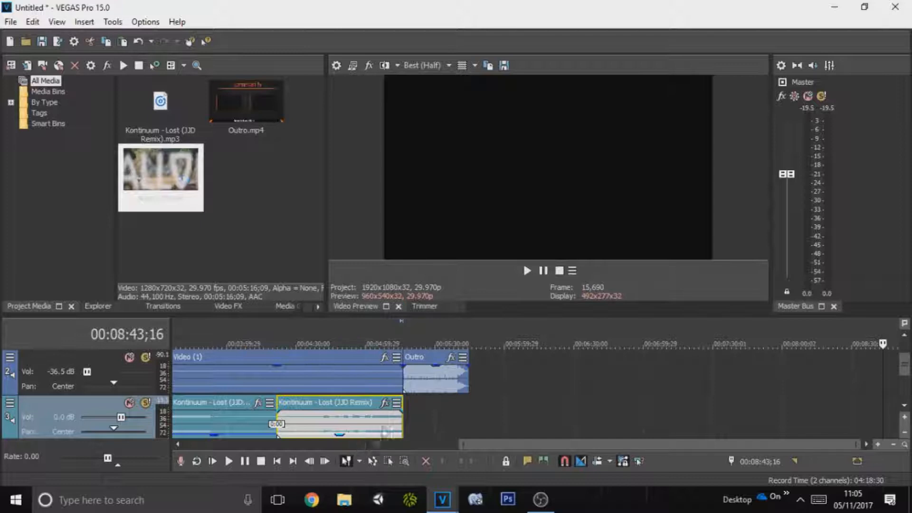
pyautogui.moveTo(401, 434)
pyautogui.mouseDown()
pyautogui.moveTo(332, 433)
pyautogui.moveTo(369, 430)
pyautogui.mouseUp()
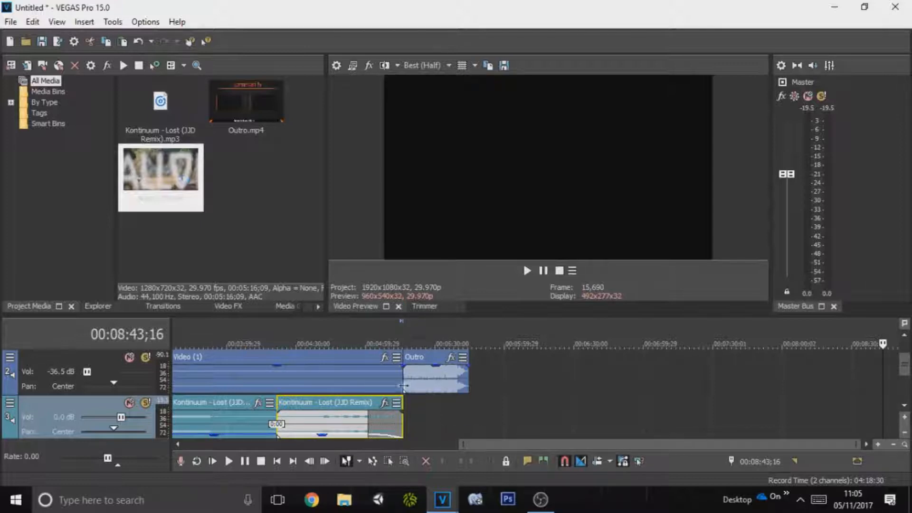
pyautogui.moveTo(402, 367); pyautogui.dragTo(427, 366)
pyautogui.click(362, 329)
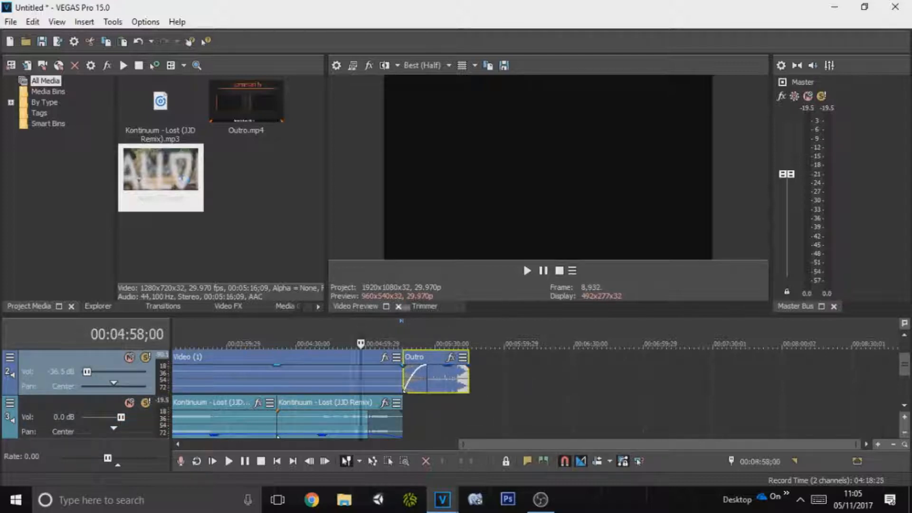
pyautogui.click(527, 271)
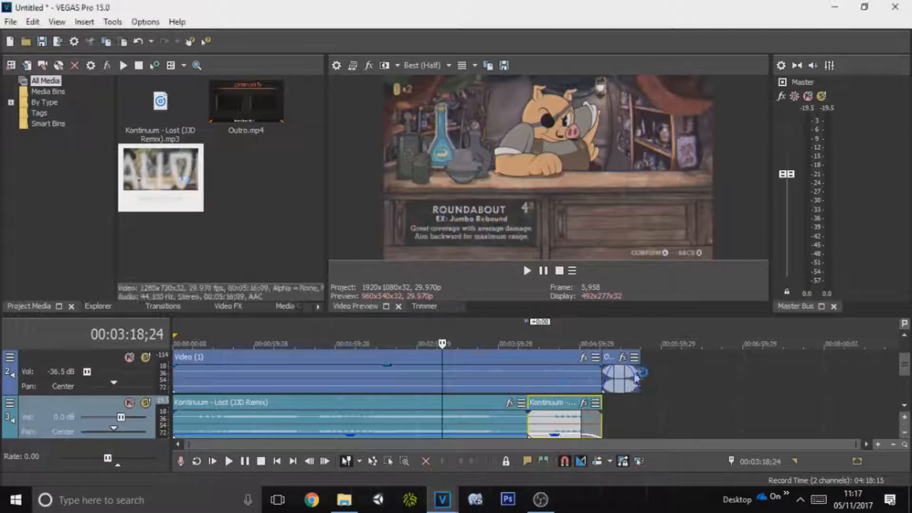
# Step: Split the Video (1) clip and its audio at 00:04:03;03 and again at 00:04:29;19
pyautogui.click(670, 395)
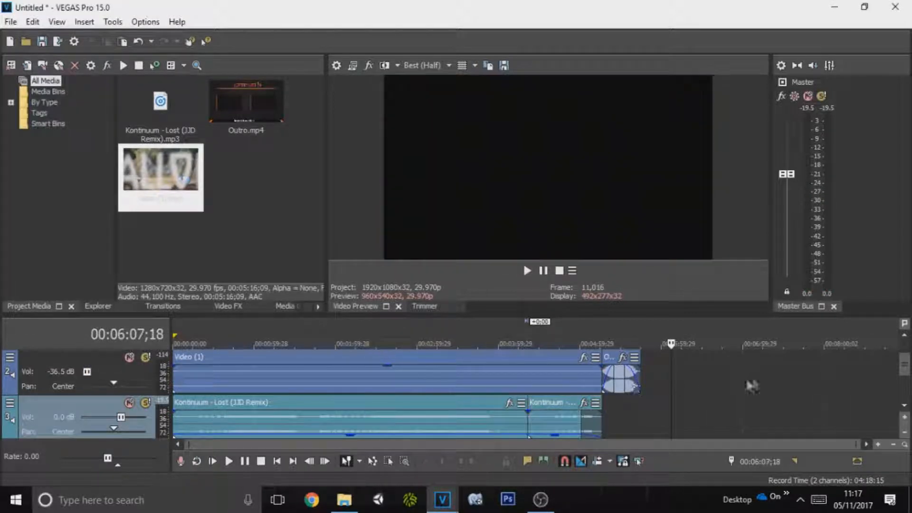
pyautogui.click(638, 338)
pyautogui.click(905, 335)
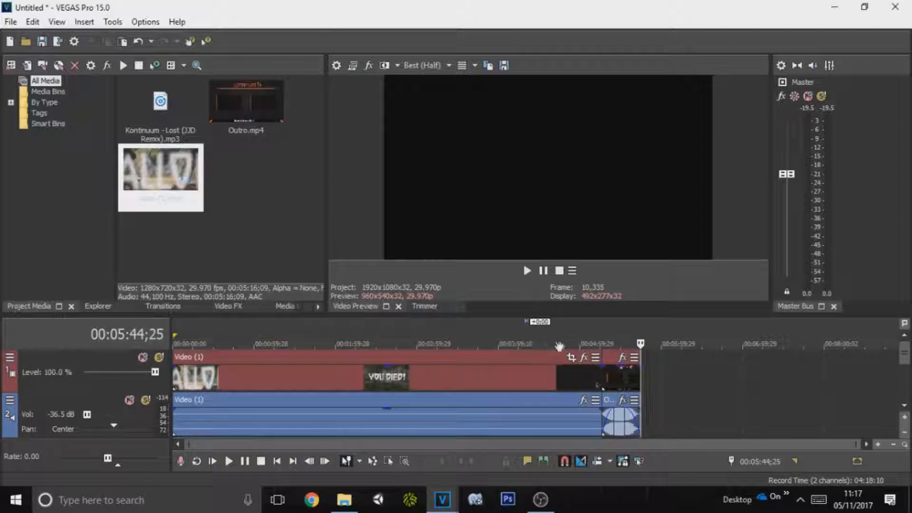
pyautogui.click(550, 342)
pyautogui.click(503, 340)
pyautogui.click(497, 383)
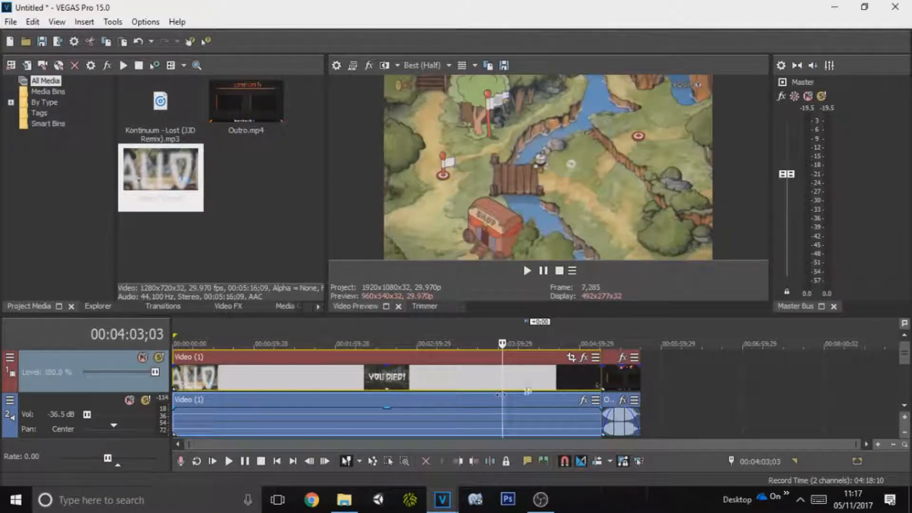
pyautogui.press('s')
pyautogui.click(538, 376)
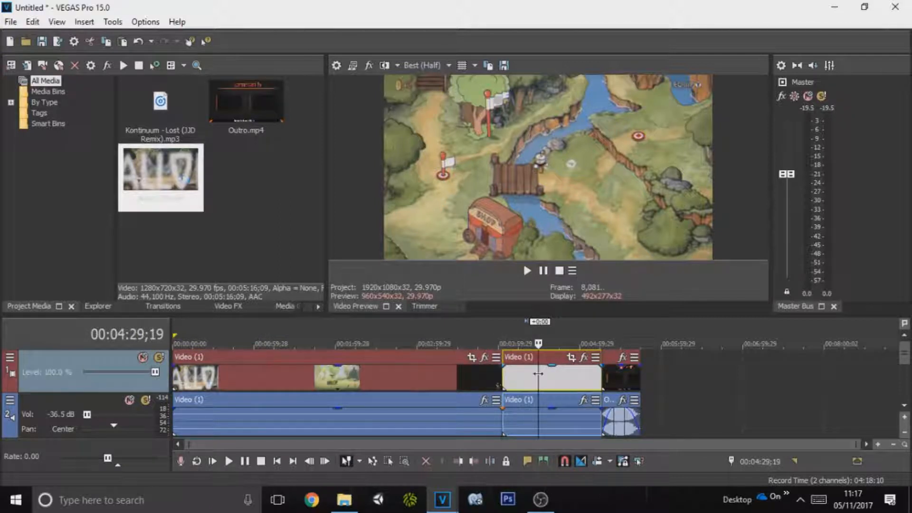
pyautogui.press('s')
# Step: Animate a Pan/Crop zoom on the middle Video (1) clip, reducing the frame to 297.4 by 167.3 at 00:00:10;17, and play the result
pyautogui.scroll(3, 522, 383)
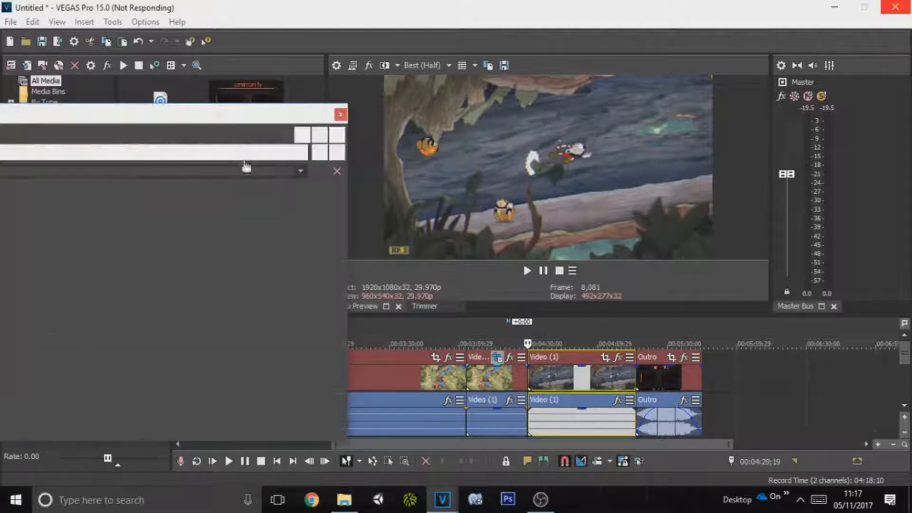
pyautogui.moveTo(232, 119); pyautogui.dragTo(504, 101)
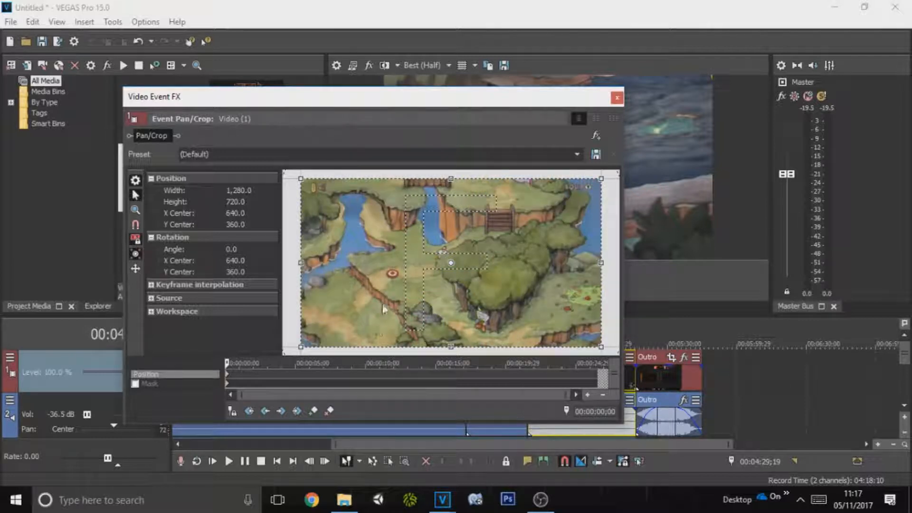
pyautogui.moveTo(301, 179); pyautogui.dragTo(303, 181)
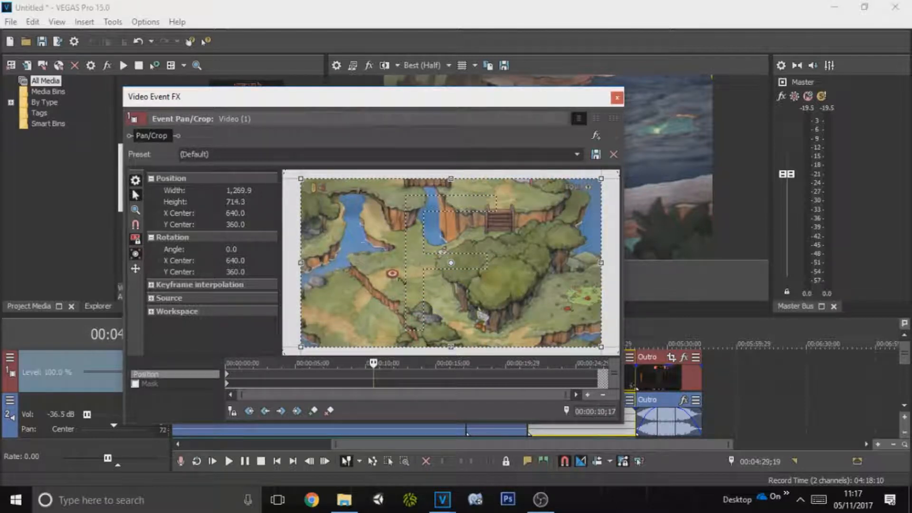
pyautogui.moveTo(416, 283); pyautogui.dragTo(416, 283)
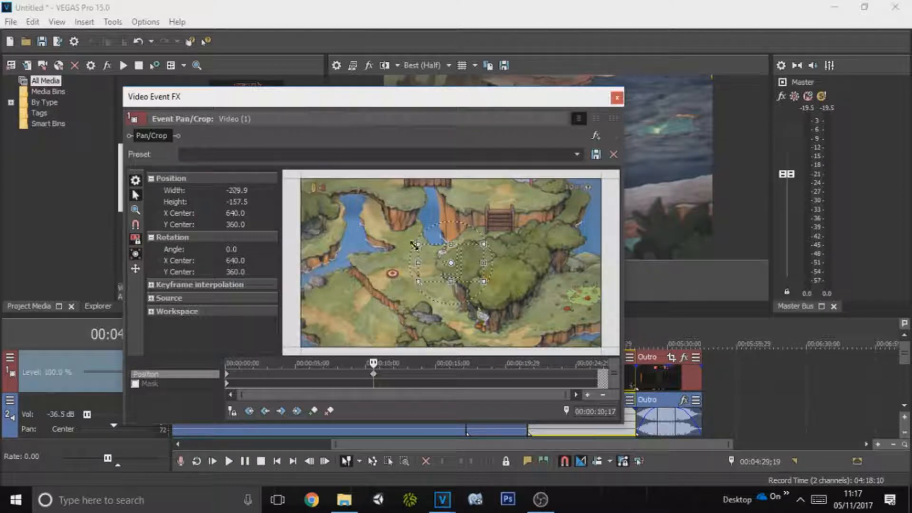
pyautogui.moveTo(414, 244); pyautogui.dragTo(426, 249)
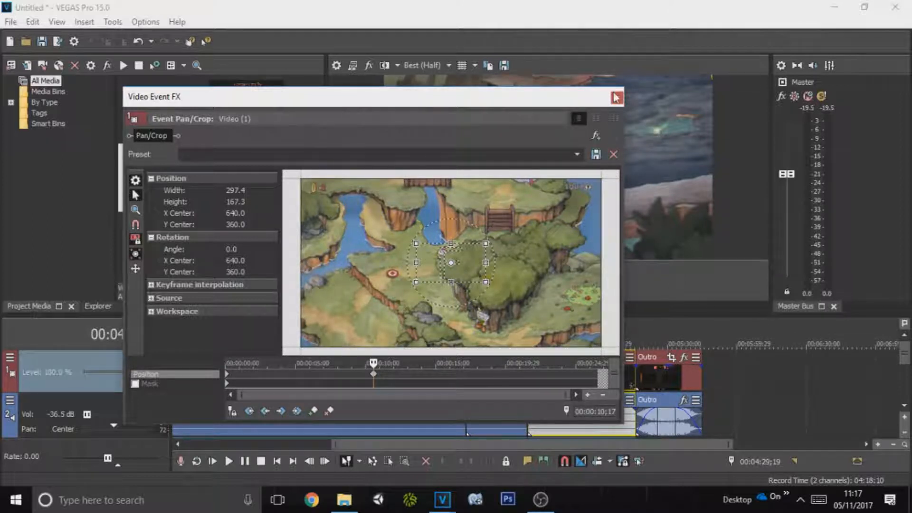
pyautogui.click(617, 98)
pyautogui.click(526, 270)
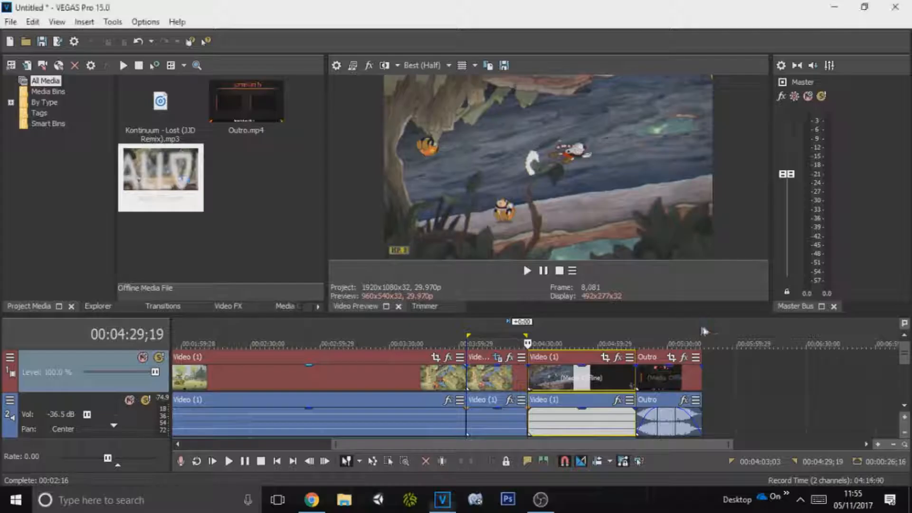
# Step: Move the Outro clip later to open a gap, and insert a Solid Background (Legacy) Text title directly after the last Video (1) clip
pyautogui.click(704, 326)
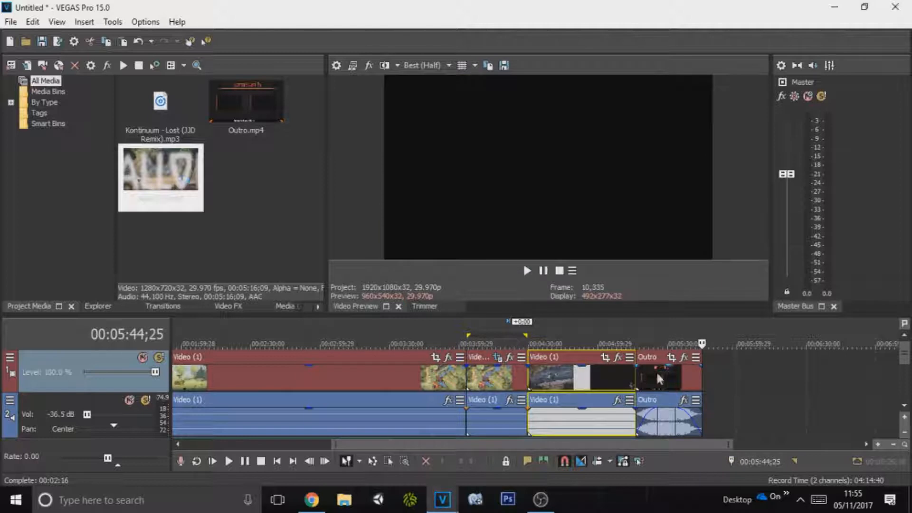
pyautogui.moveTo(648, 373); pyautogui.dragTo(774, 371)
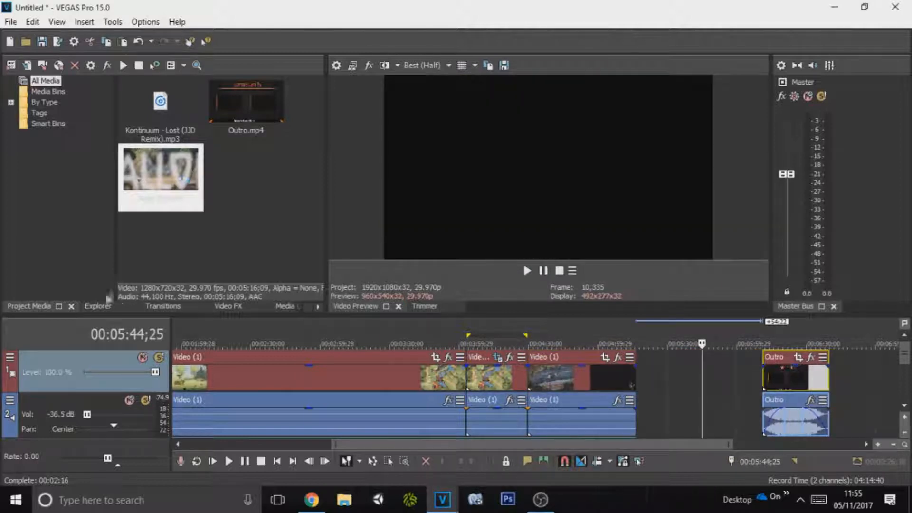
pyautogui.click(285, 304)
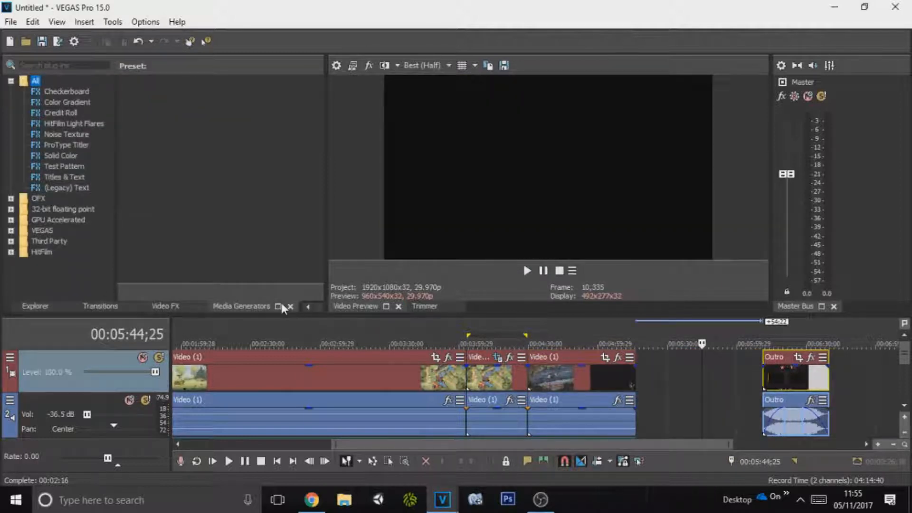
pyautogui.click(81, 188)
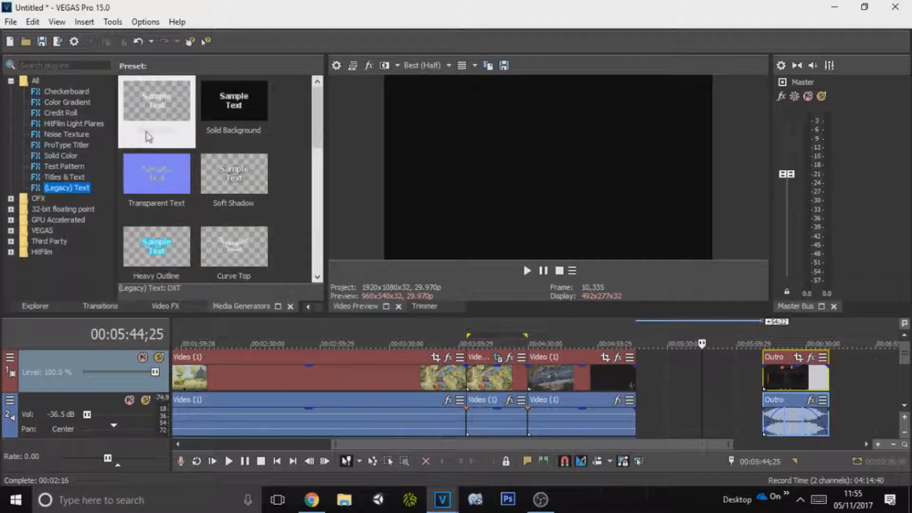
pyautogui.moveTo(227, 102); pyautogui.dragTo(769, 361)
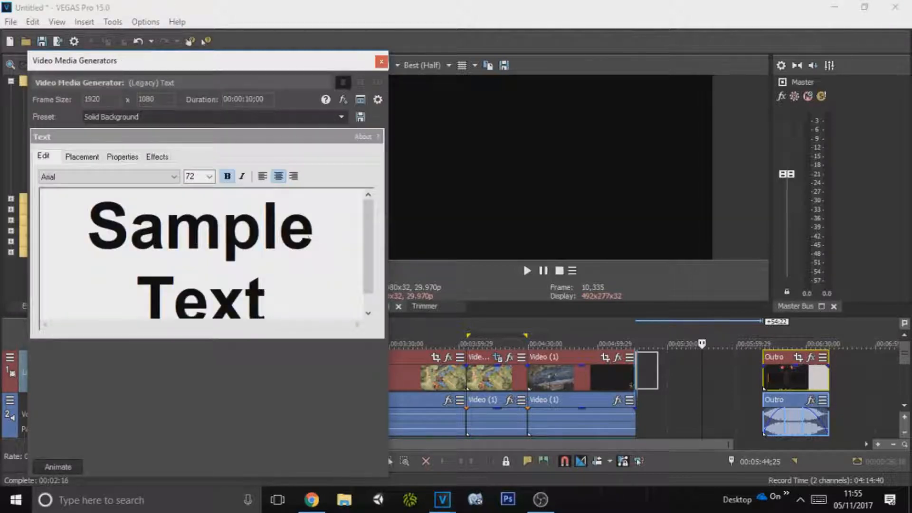
# Step: Enter "Sample Text" on two lines as the title's opening text and turn on its keyframe animation
pyautogui.moveTo(275, 300); pyautogui.dragTo(4, 55)
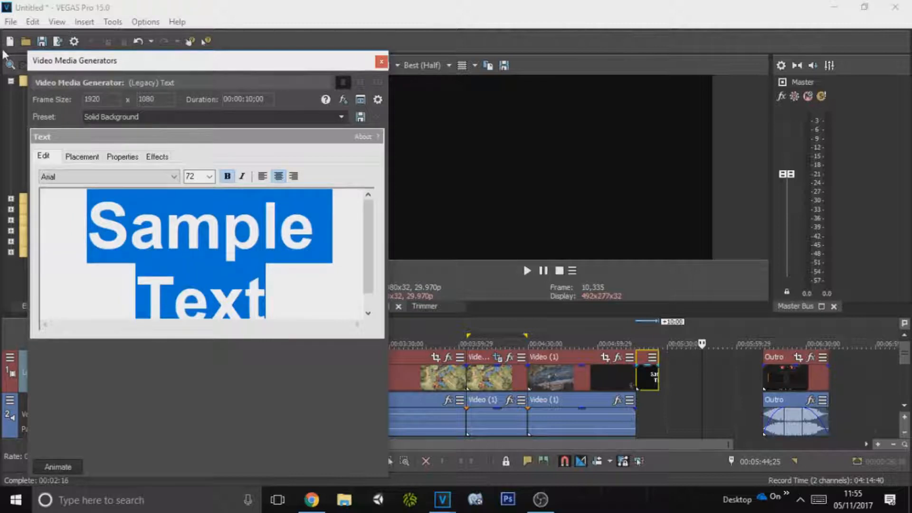
pyautogui.write('Text')
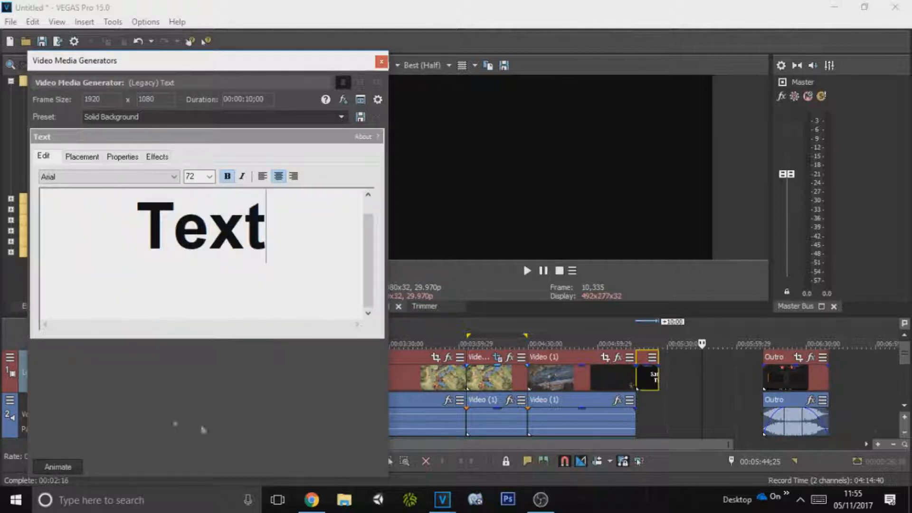
pyautogui.click(60, 469)
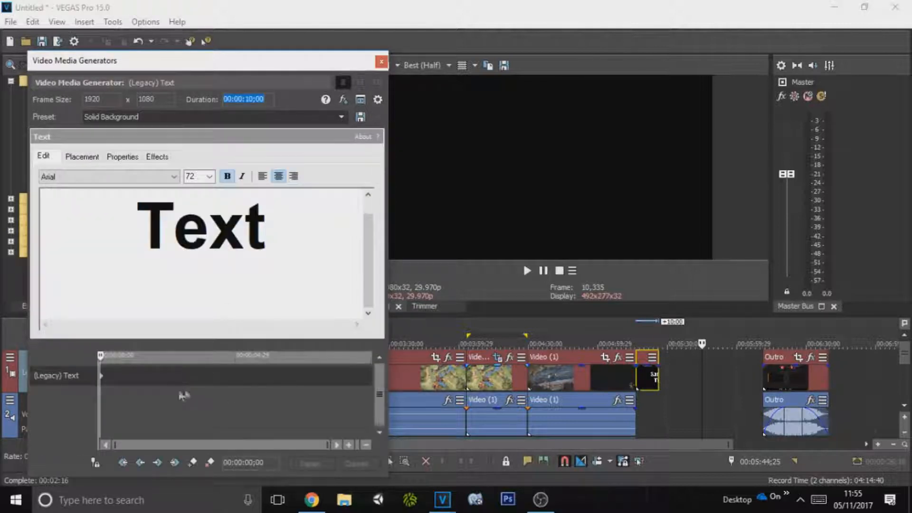
# Step: Add a title keyframe at 00:00:05;23 that changes the text to "Thanks For Watching" on two lines, and close the generator
pyautogui.click(256, 374)
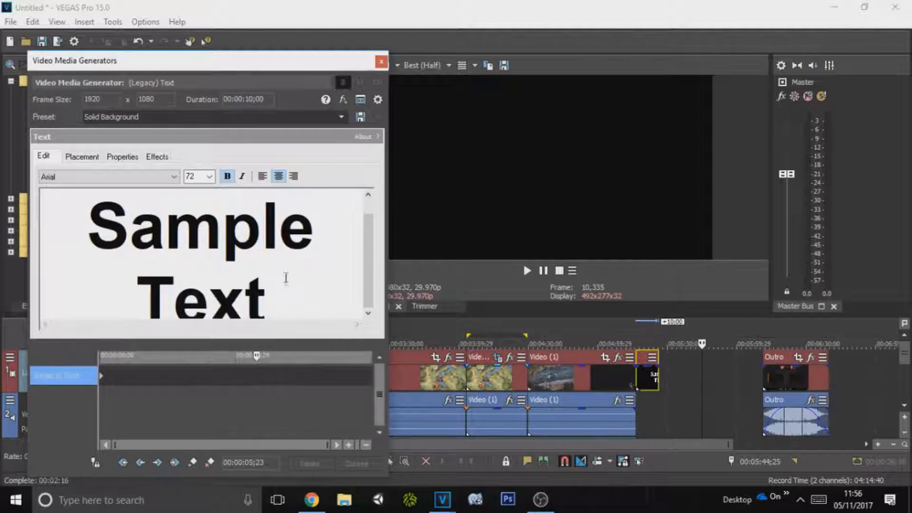
pyautogui.moveTo(281, 303); pyautogui.dragTo(19, 5)
pyautogui.press('BackSpace')
pyautogui.write('Thab')
pyautogui.press('BackSpace')
pyautogui.write('n')
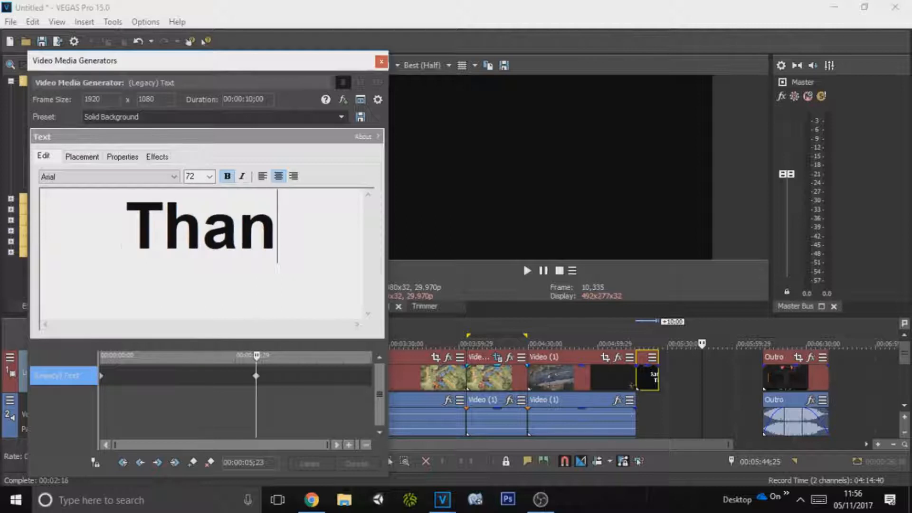
pyautogui.write('ks Fot')
pyautogui.press('BackSpace')
pyautogui.write('r')
pyautogui.press('Return')
pyautogui.write('Watching')
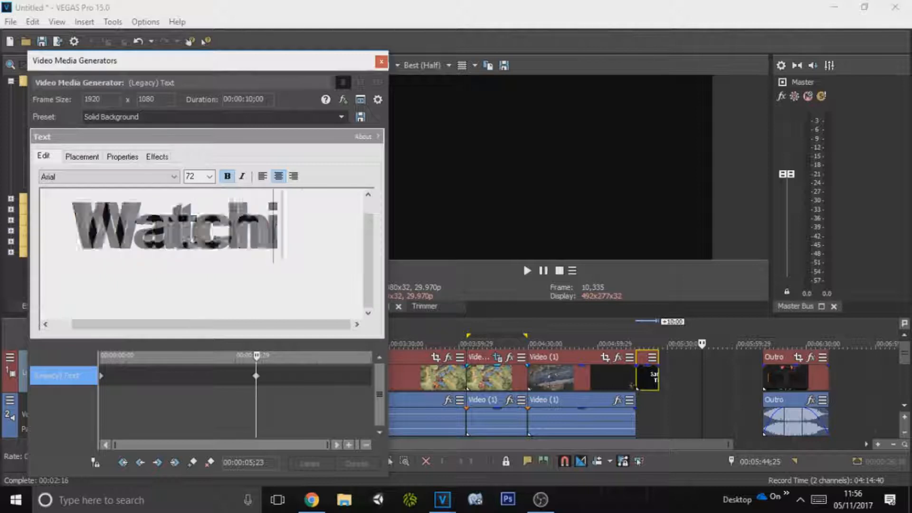
pyautogui.click(381, 62)
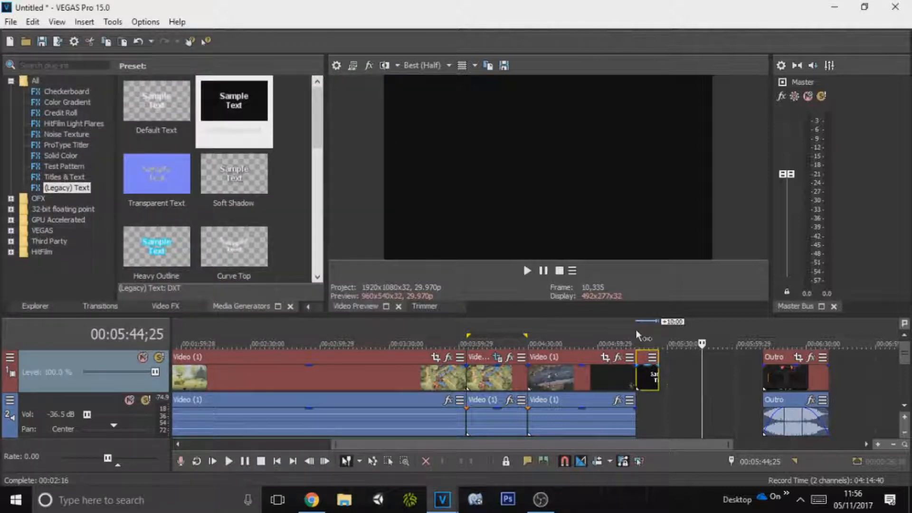
# Step: Play the animated title from 00:05:16;09 and move the Outro clip back so it starts directly at the title's end
pyautogui.click(639, 336)
pyautogui.click(527, 270)
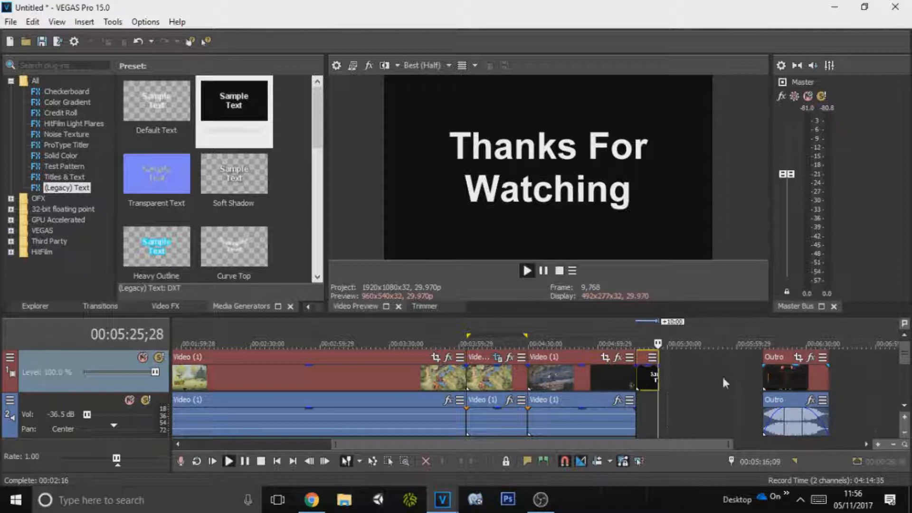
pyautogui.moveTo(785, 375); pyautogui.dragTo(682, 372)
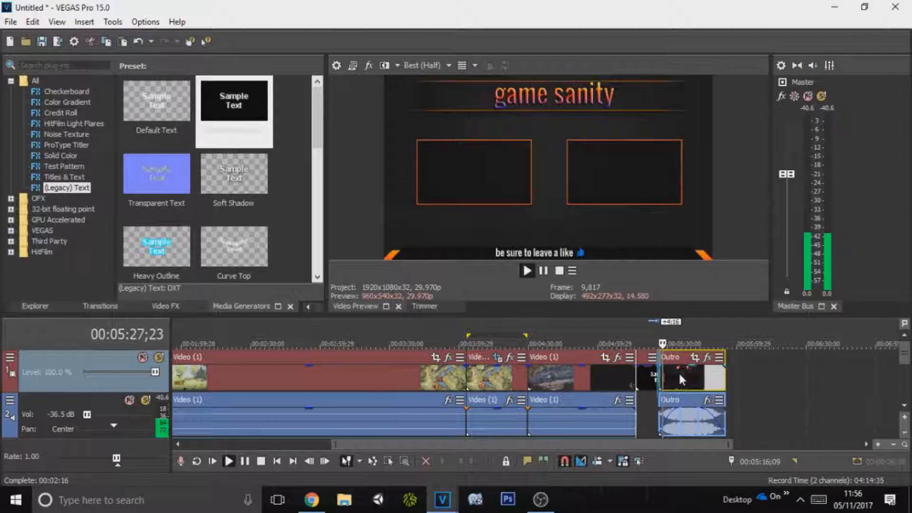
pyautogui.click(559, 270)
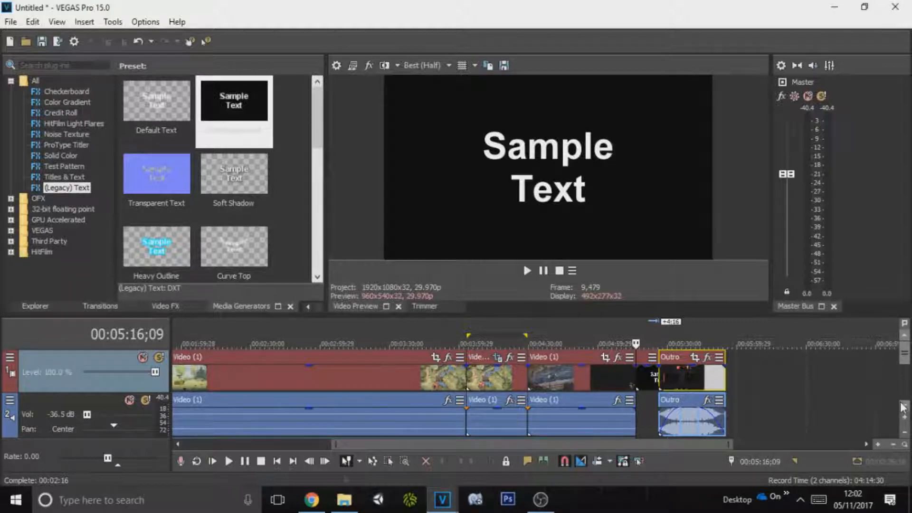
# Step: Start an audio recording at 00:05:16;09, saving recorded files to the Voice Rec folder inside Pics in the desktop's New folder
pyautogui.click(180, 461)
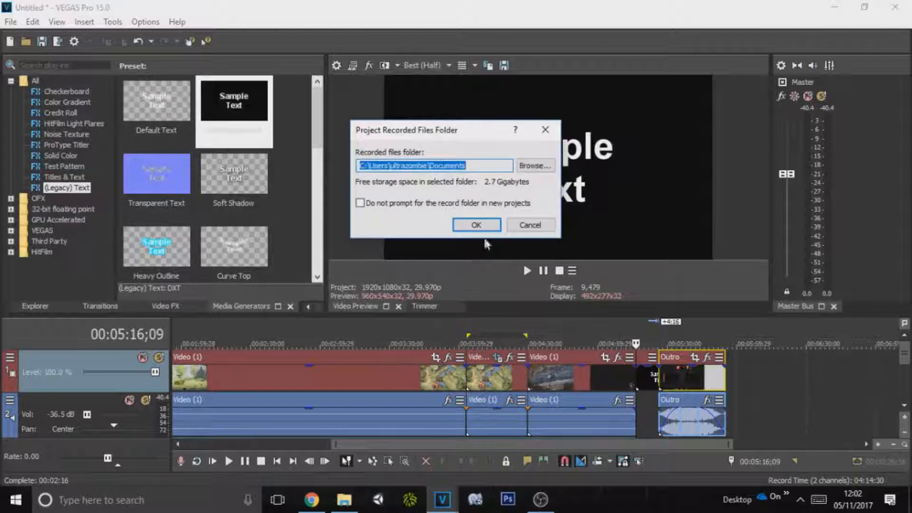
pyautogui.click(523, 166)
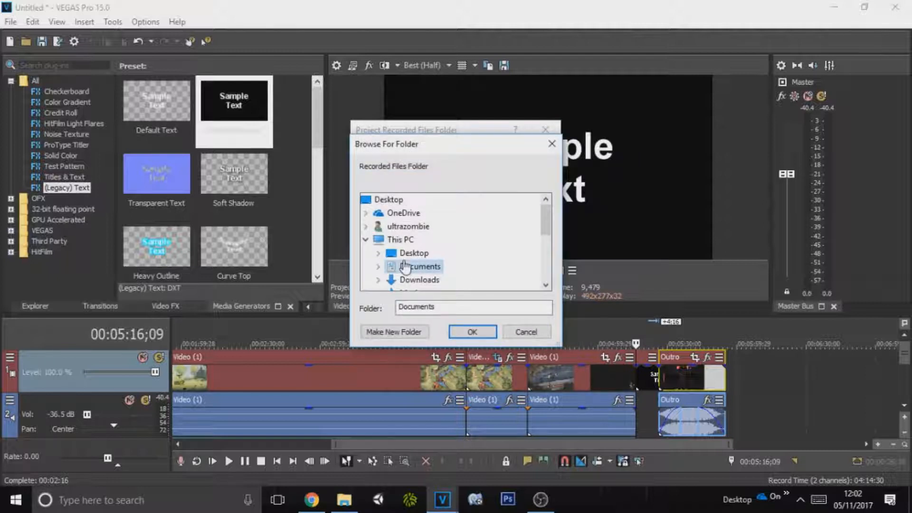
pyautogui.scroll(-2, 404, 267)
pyautogui.scroll(2, 400, 218)
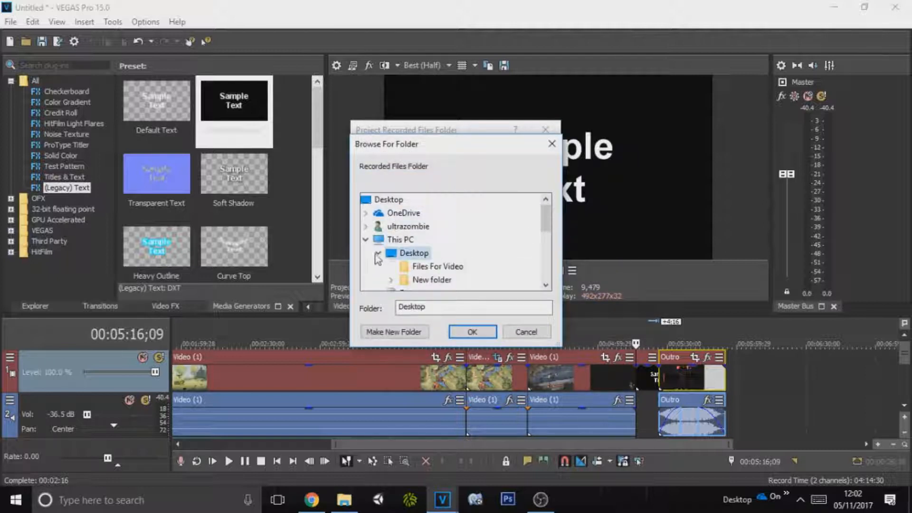
pyautogui.click(391, 280)
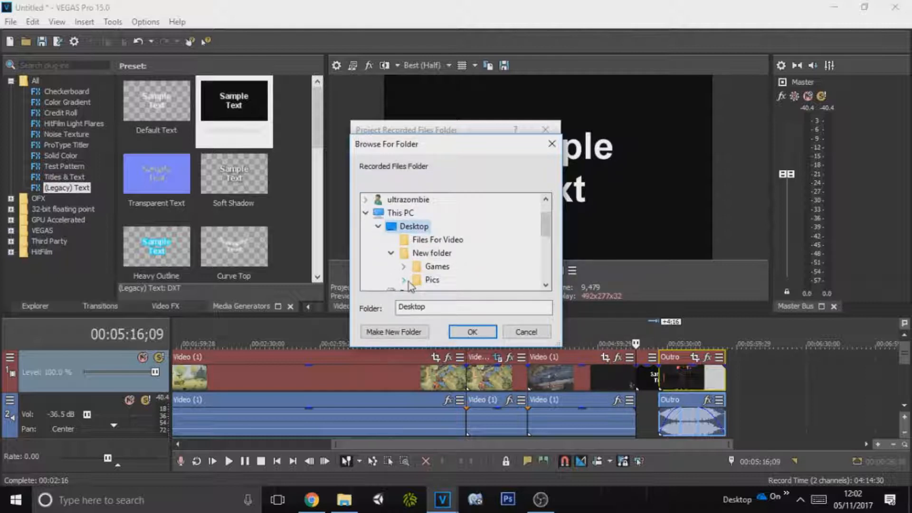
pyautogui.click(405, 281)
pyautogui.click(437, 280)
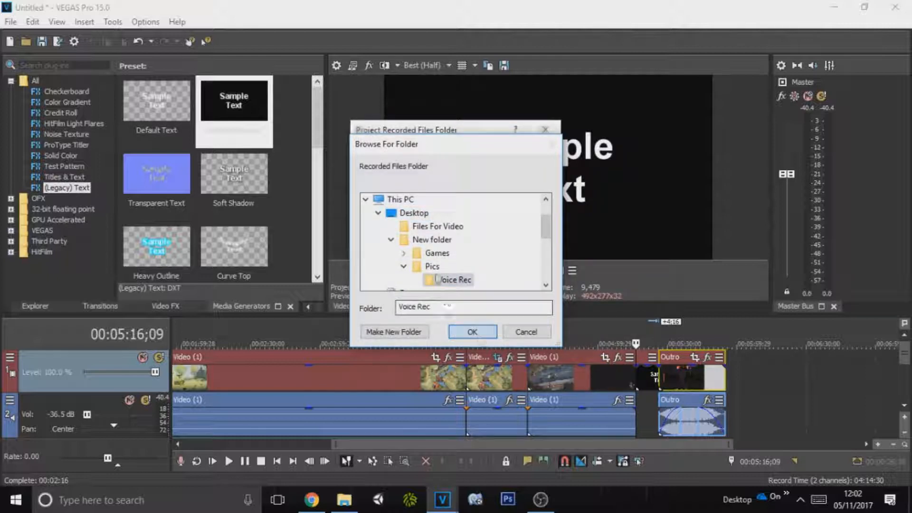
pyautogui.press('Return')
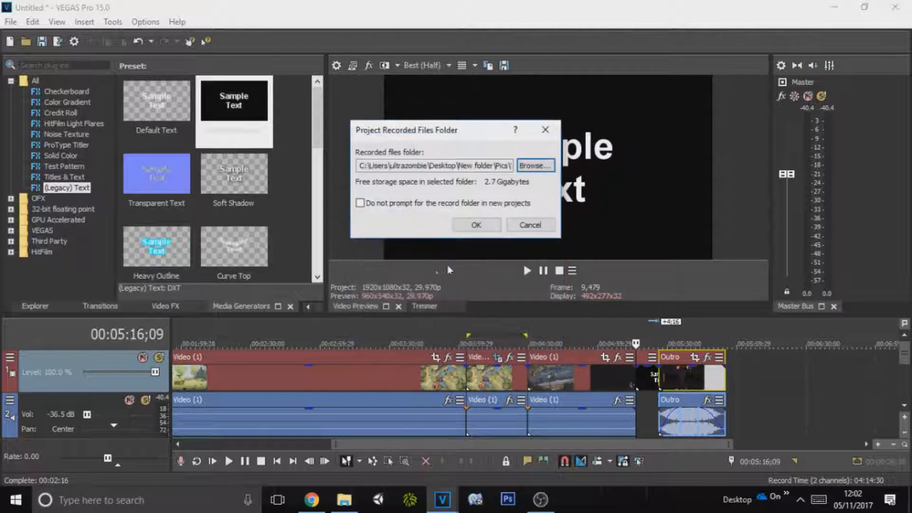
pyautogui.click(460, 226)
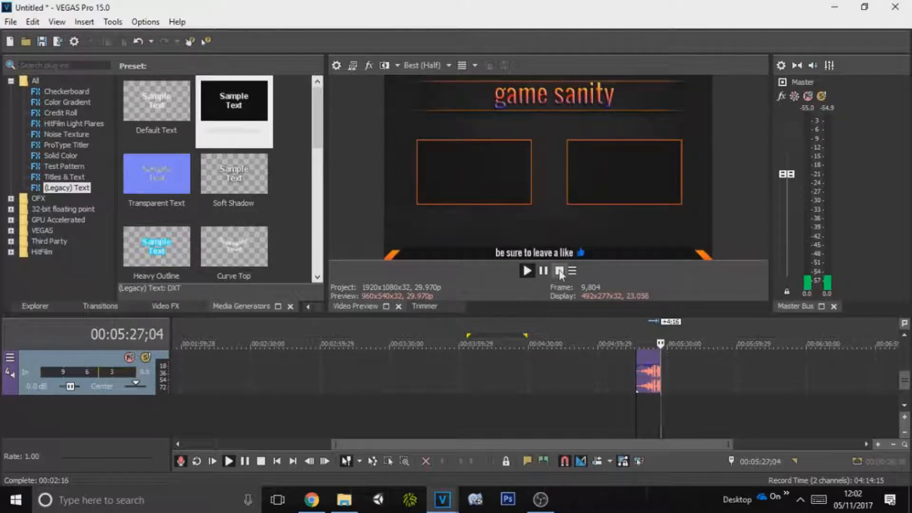
# Step: Stop the voice recording just past the Outro's start, keep the recorded file and play the take back
pyautogui.click(560, 269)
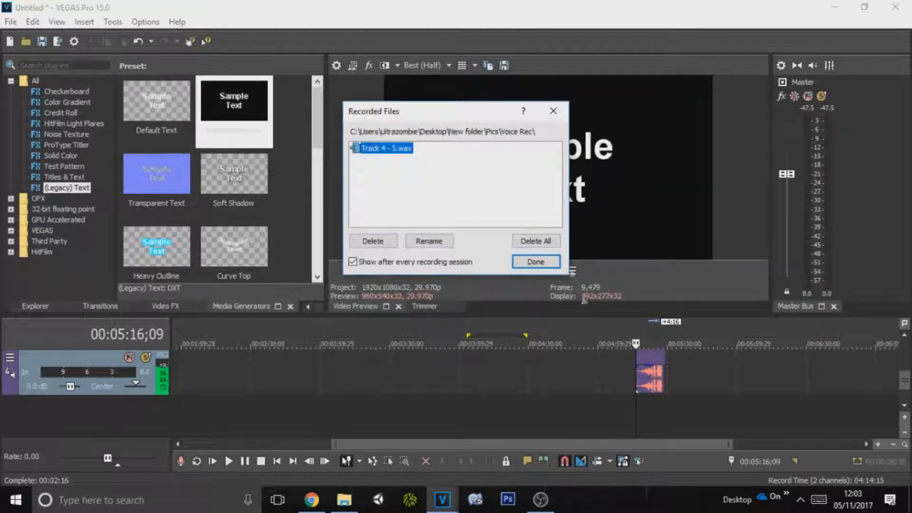
pyautogui.click(550, 263)
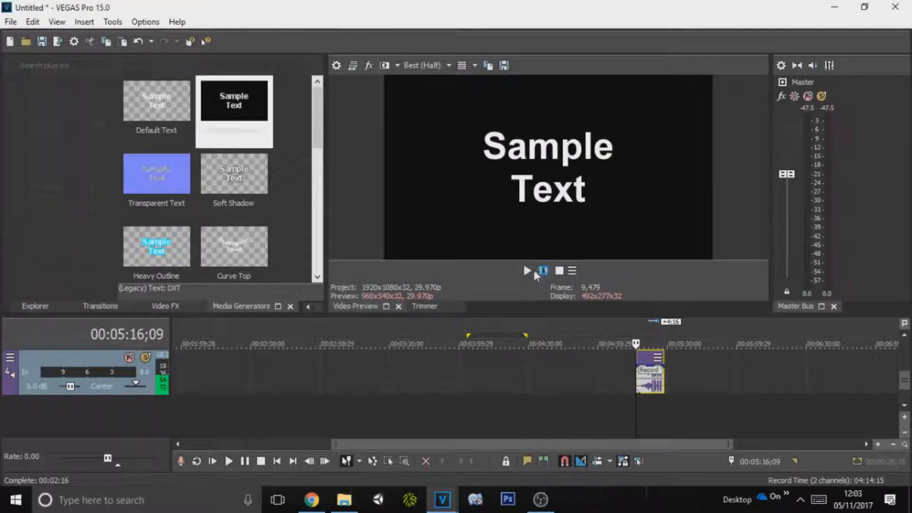
pyautogui.click(541, 270)
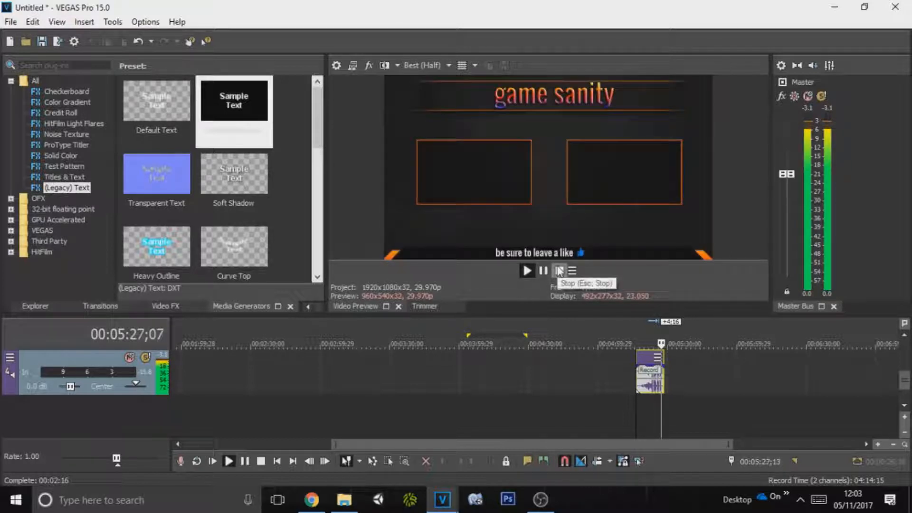
pyautogui.click(560, 271)
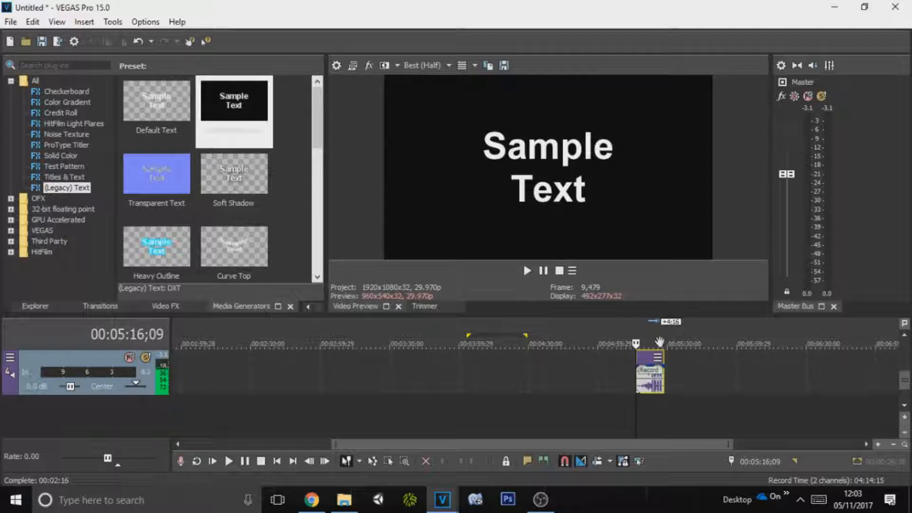
# Step: Open the track effects of the recorded voice track (Track 4) and apply the Audio preset to its Track Compressor
pyautogui.scroll(-3, 556, 376)
pyautogui.click(10, 357)
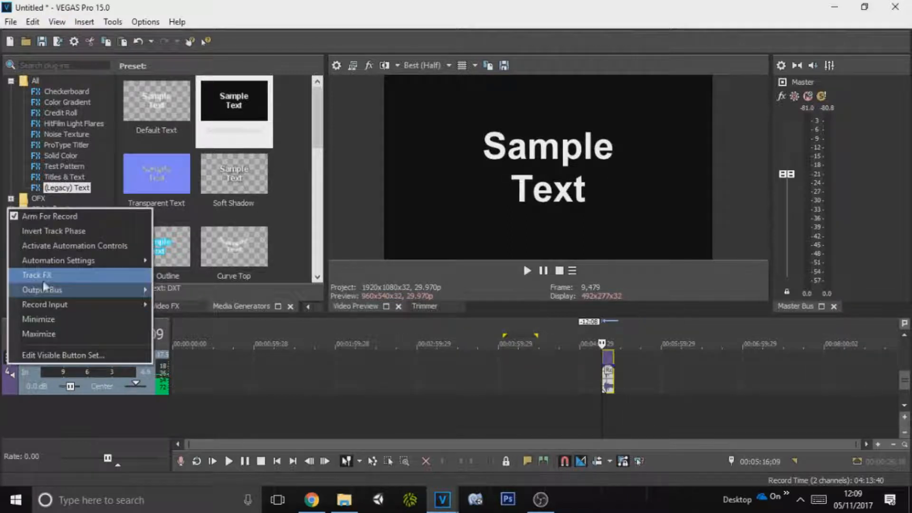
pyautogui.click(62, 275)
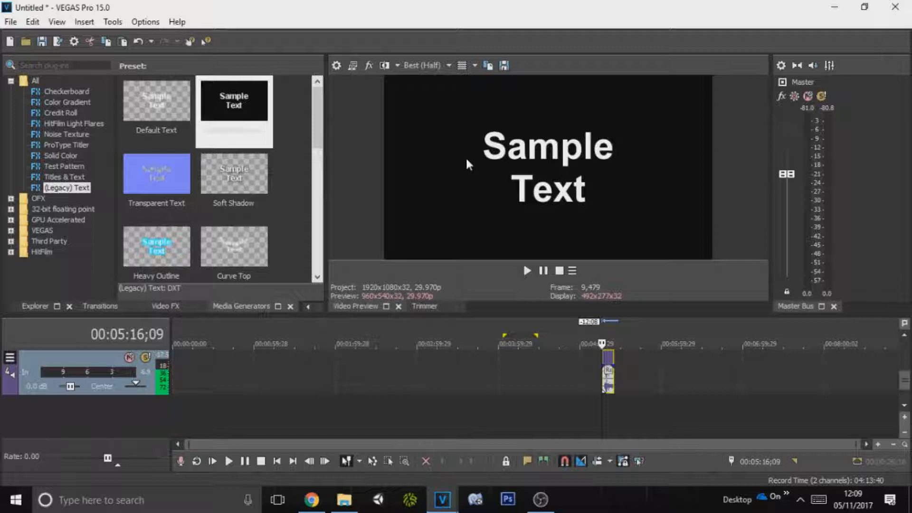
pyautogui.click(248, 139)
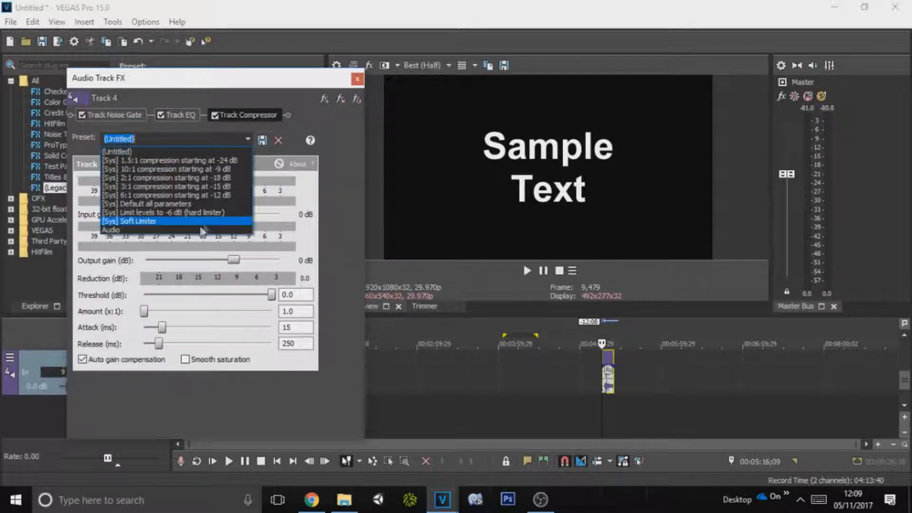
pyautogui.click(202, 230)
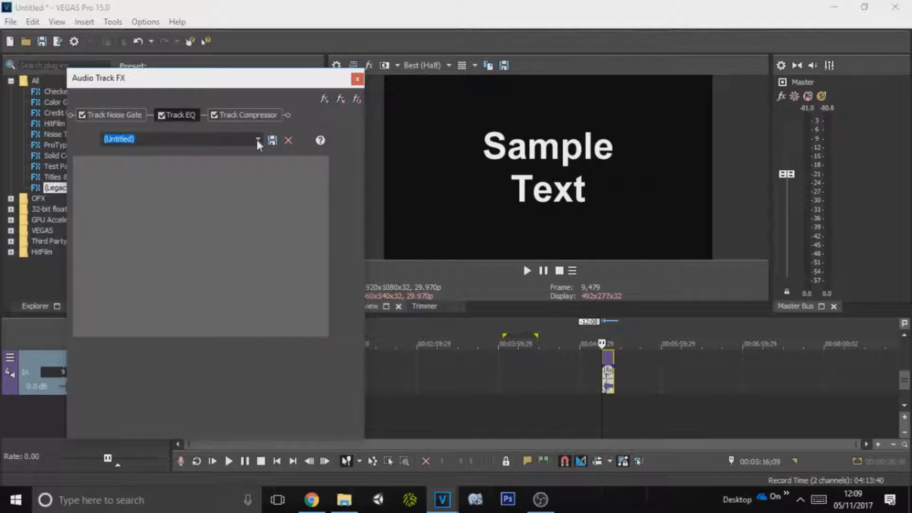
# Step: Apply the Audio preset to Track 4's Track EQ, close the effects and play the voice recording
pyautogui.click(258, 139)
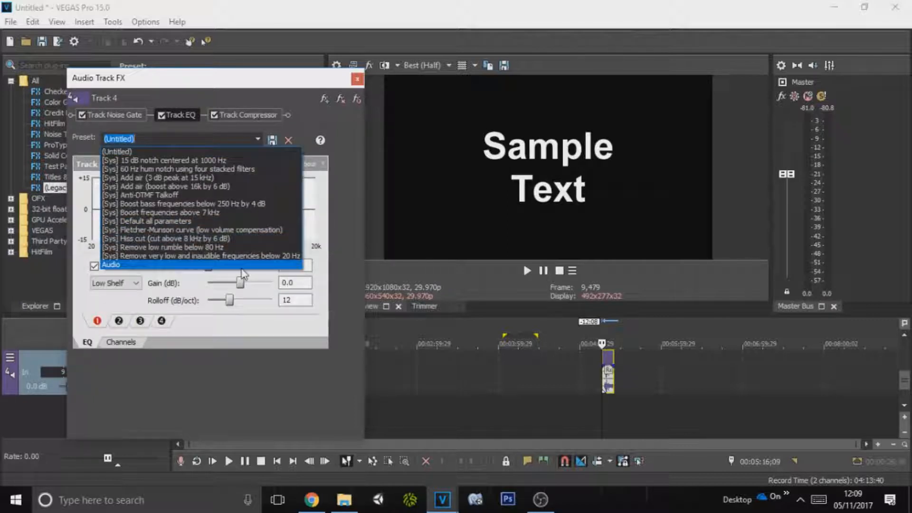
pyautogui.click(349, 117)
pyautogui.click(357, 79)
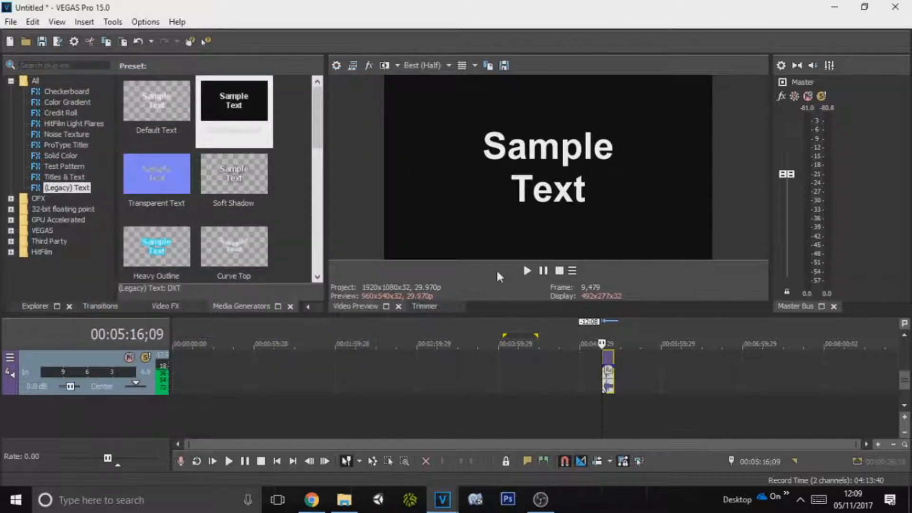
pyautogui.click(527, 270)
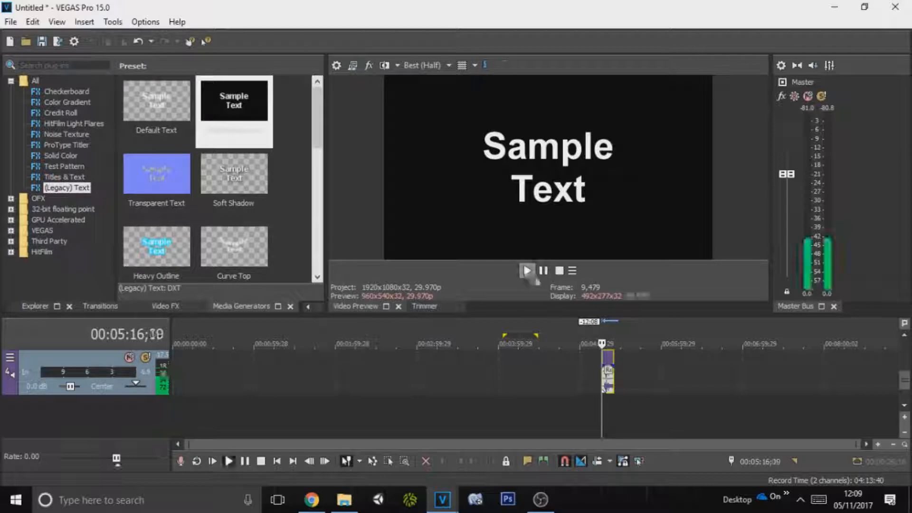
pyautogui.click(562, 273)
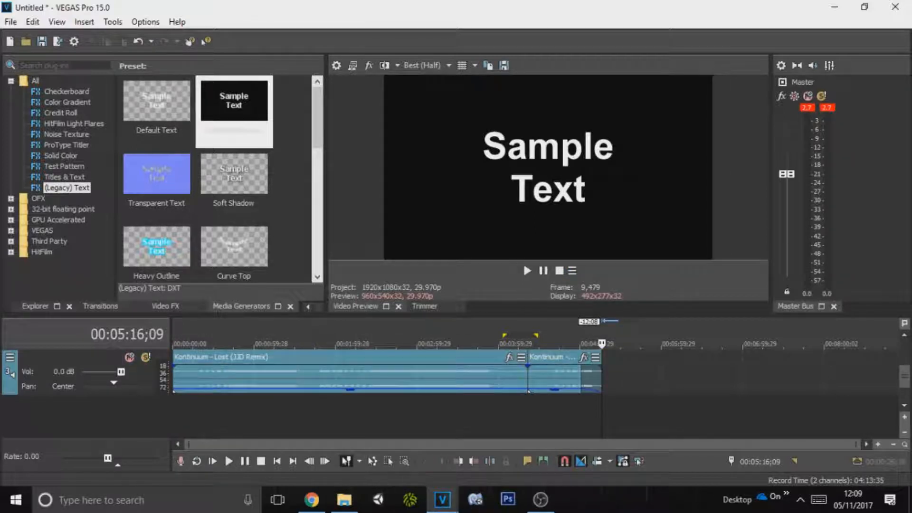
# Step: Reapply the Audio preset to the Track Compressor in Track 4's audio effects
pyautogui.click(442, 499)
pyautogui.click(248, 139)
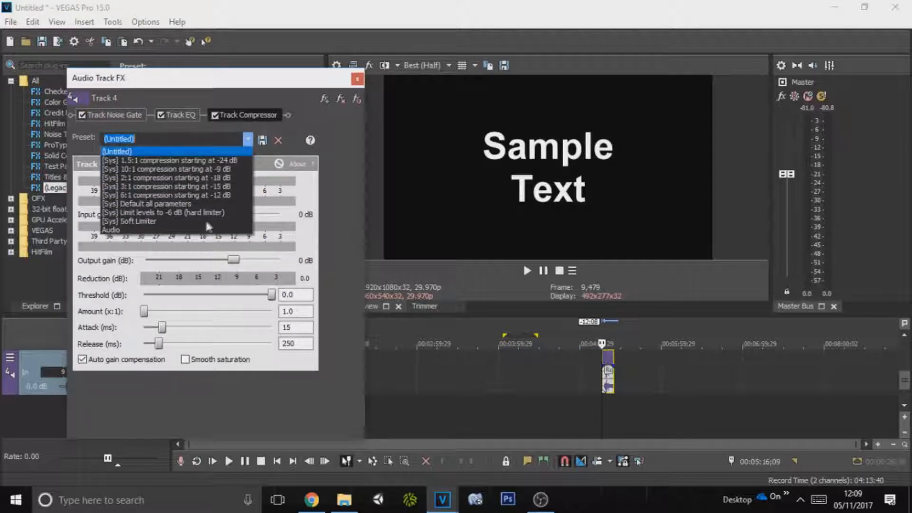
pyautogui.click(201, 230)
# Step: Load the Audio preset in Track 4's Track EQ again and listen to the voice recording from 00:05:16;09
pyautogui.click(190, 115)
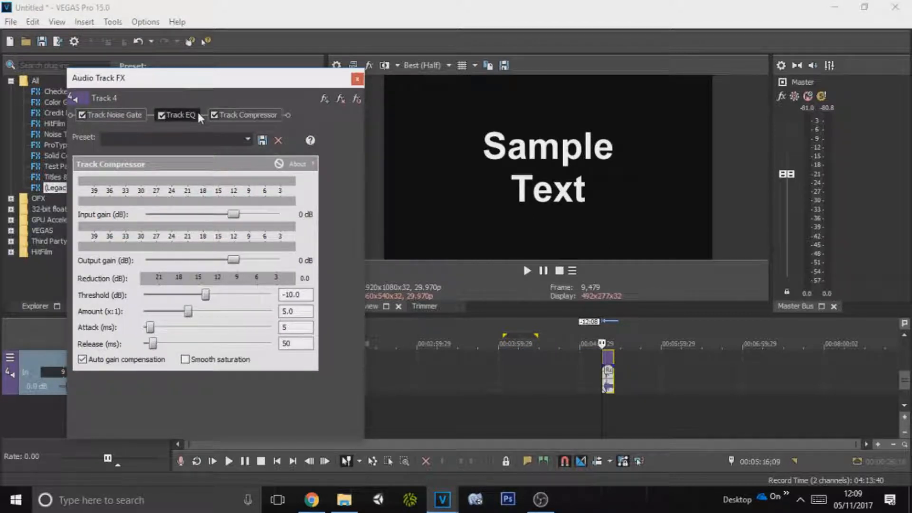
pyautogui.click(257, 141)
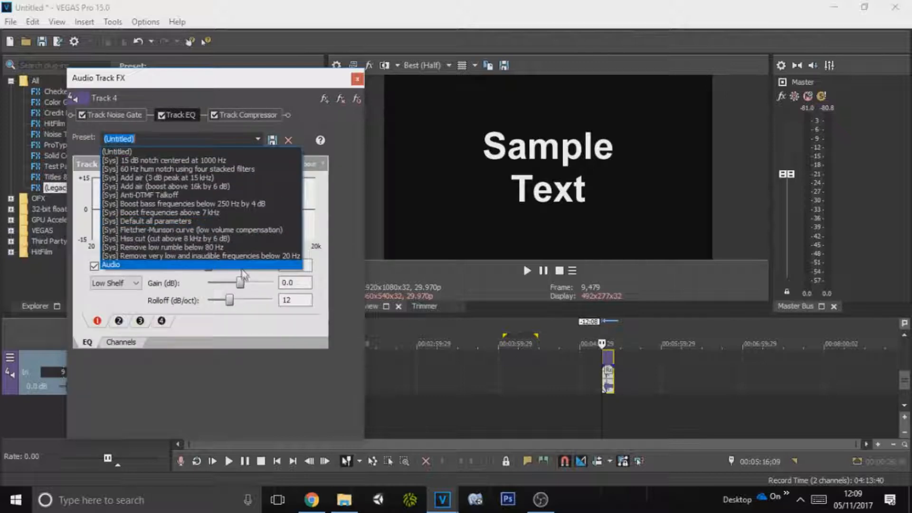
pyautogui.click(243, 267)
pyautogui.click(357, 80)
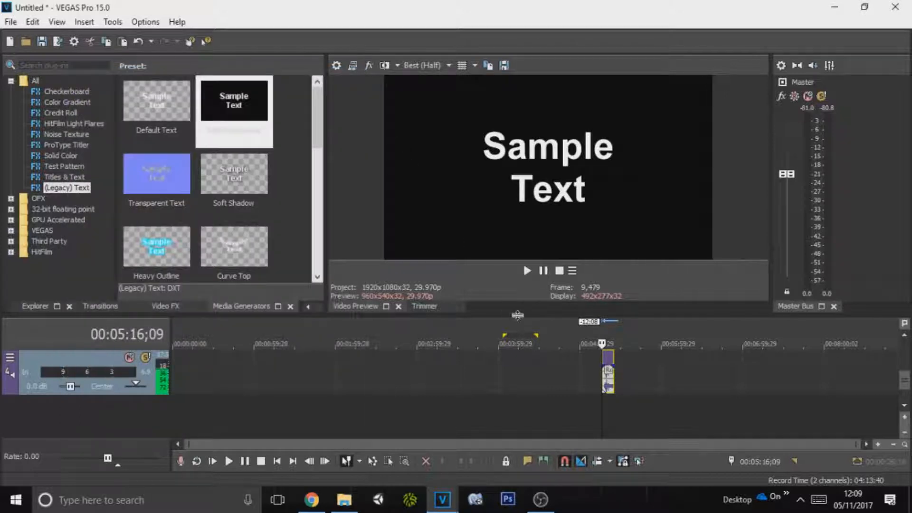
pyautogui.click(527, 270)
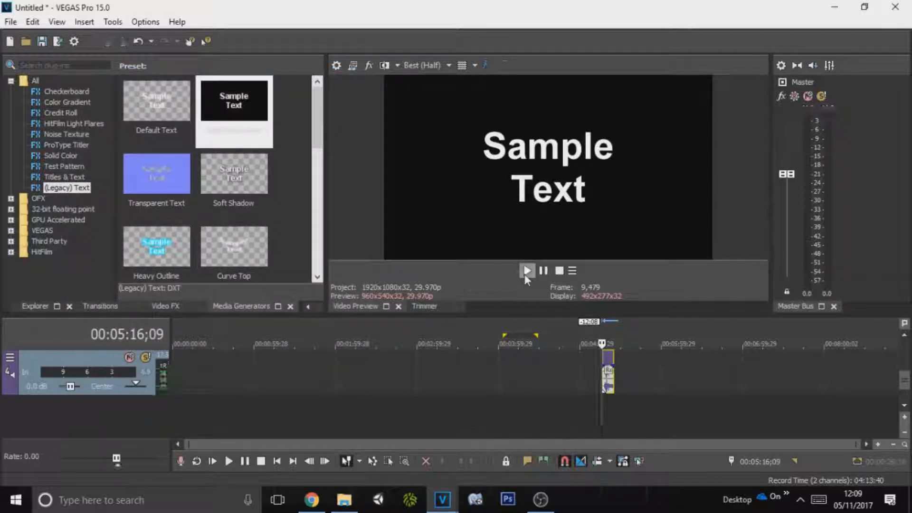
pyautogui.click(561, 273)
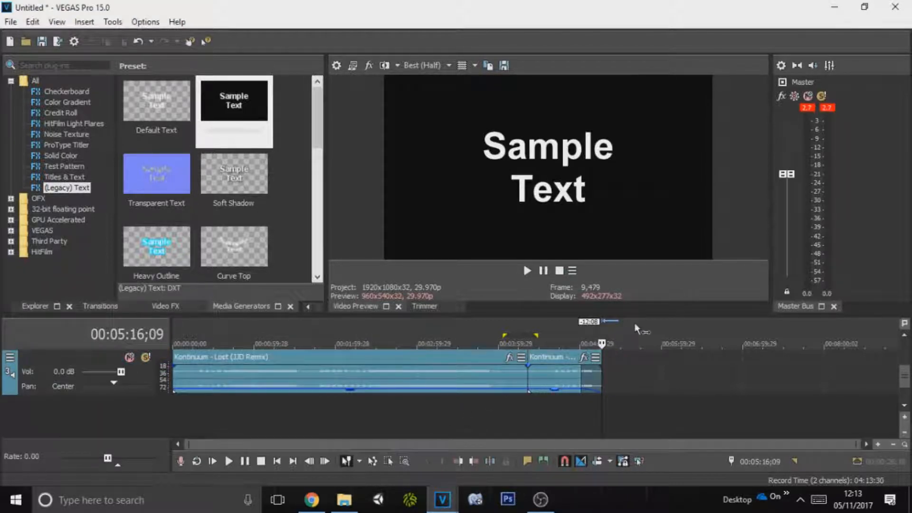
# Step: Add the Distortion plug-in as an event effect to the first Kontinuum - Lost (JJD Remix) music clip
pyautogui.moveTo(905, 373); pyautogui.dragTo(905, 338)
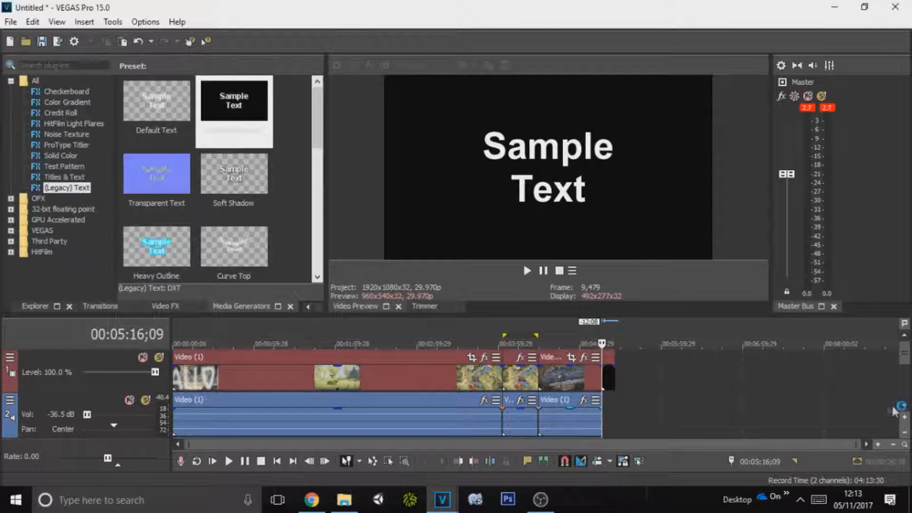
pyautogui.scroll(-1, 546, 403)
pyautogui.click(510, 405)
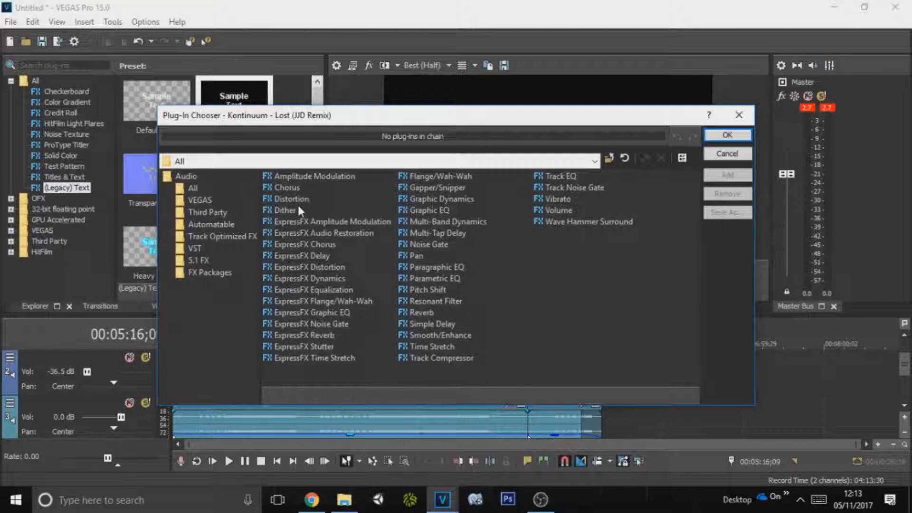
pyautogui.click(290, 198)
pyautogui.click(727, 174)
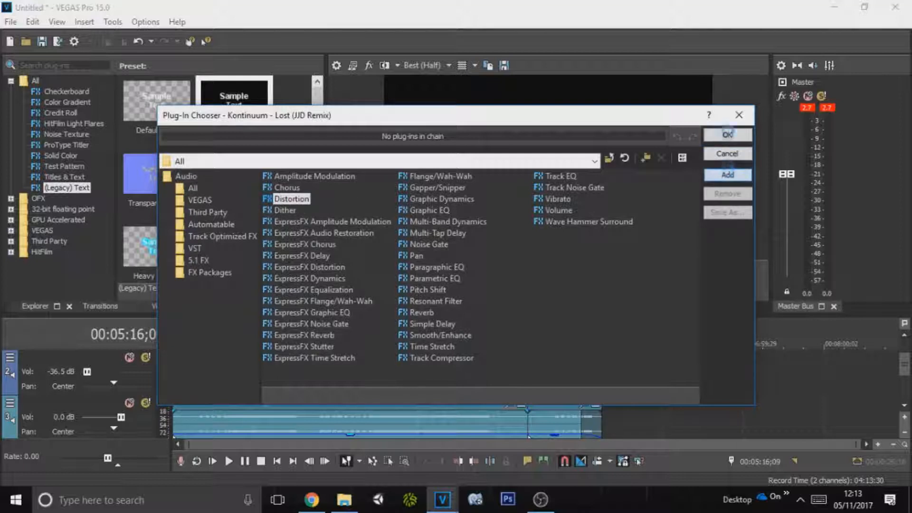
pyautogui.click(729, 136)
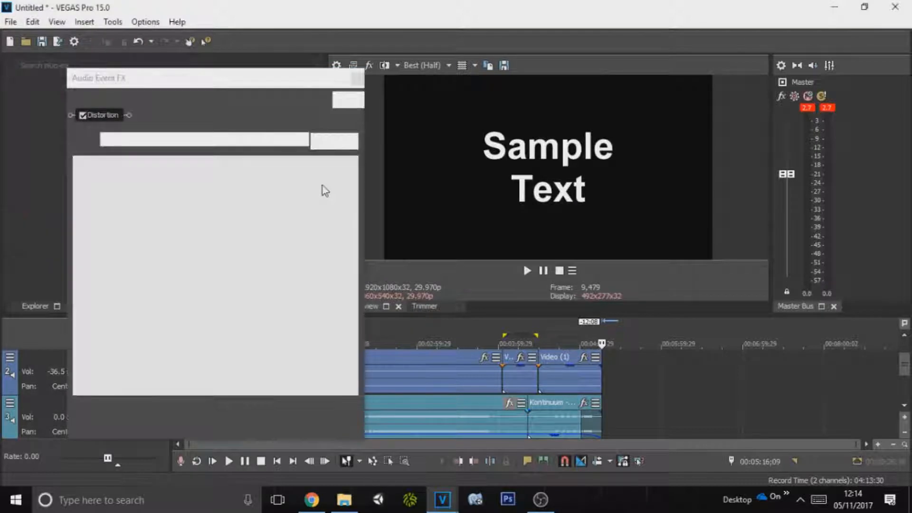
# Step: Steepen the Distortion curve to reach 0 dB at about -48 dB input, and play the music from 00:01:22;19
pyautogui.moveTo(352, 186); pyautogui.dragTo(257, 186)
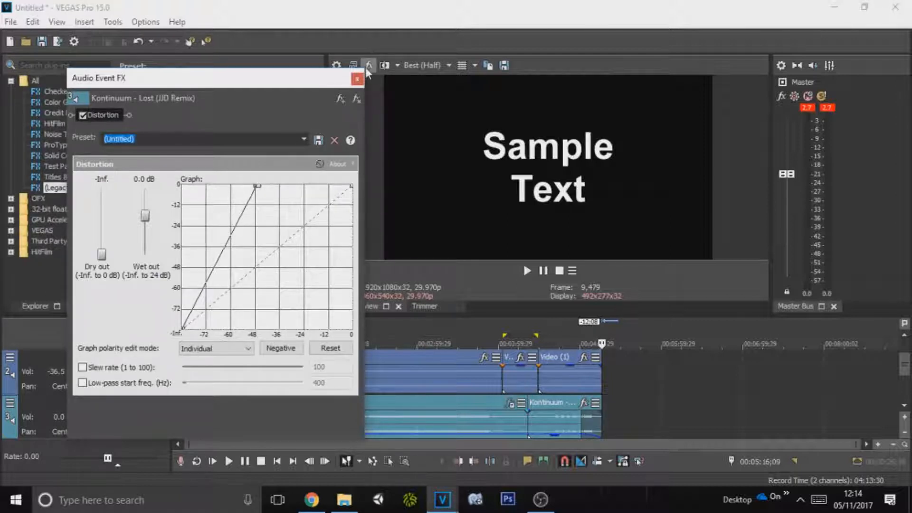
pyautogui.click(357, 79)
pyautogui.click(287, 338)
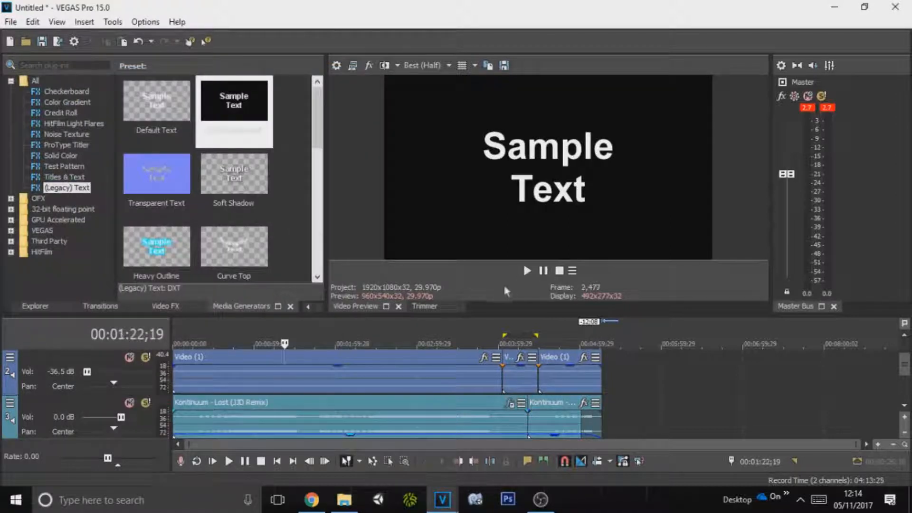
pyautogui.click(527, 271)
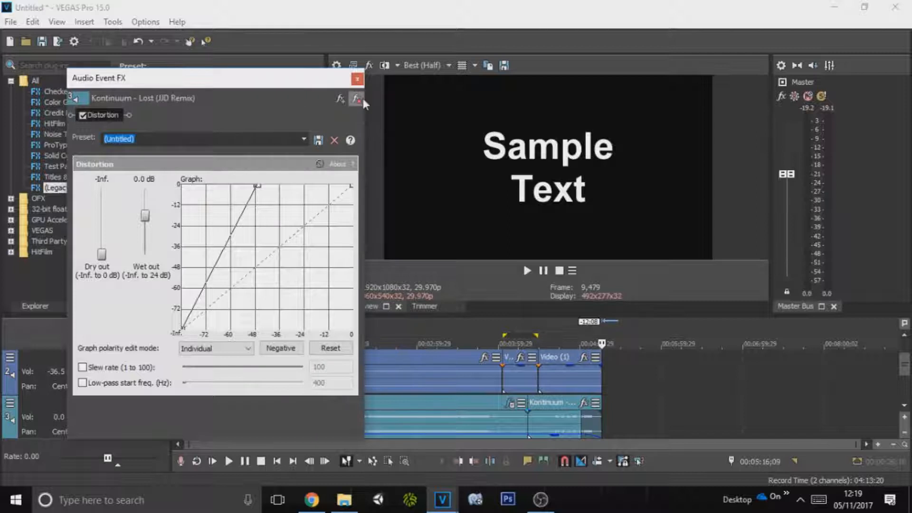
# Step: Remove the Distortion effect from the music clip and close its effects window
pyautogui.click(363, 101)
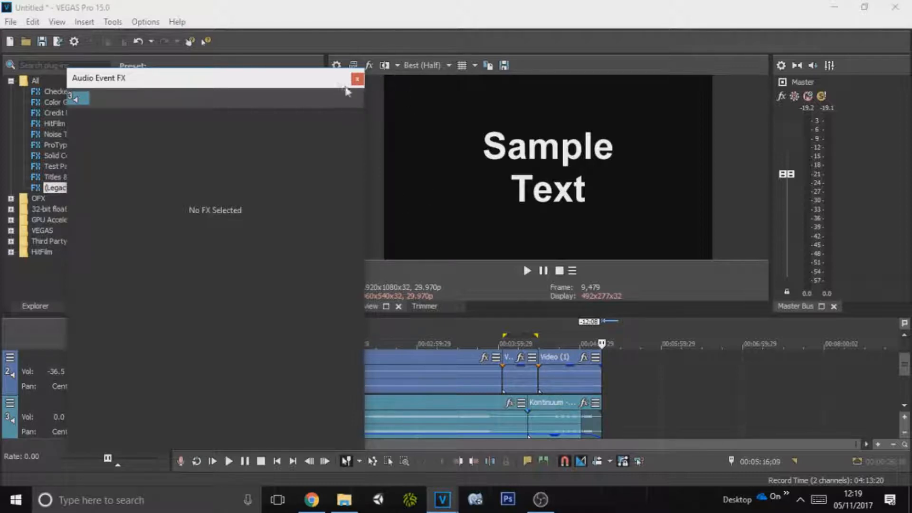
pyautogui.click(357, 79)
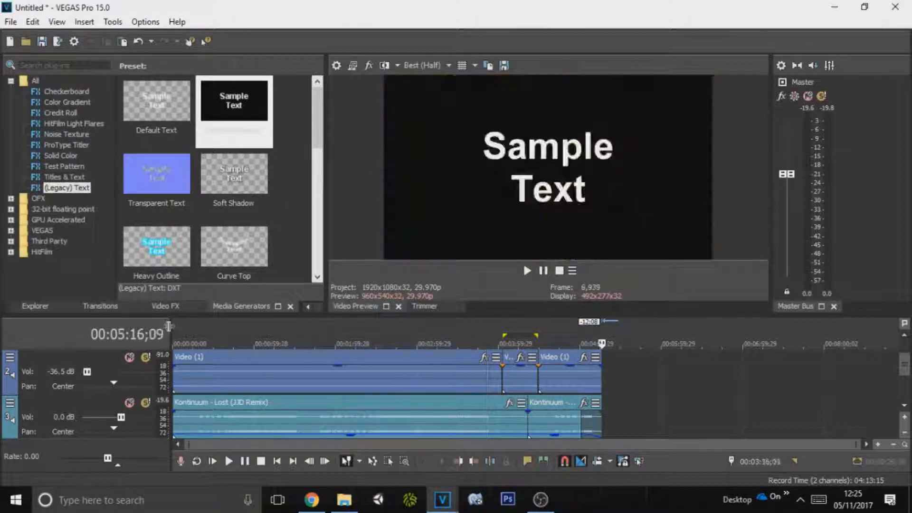
# Step: Browse the available video effects and raise the Master bus volume to 0.9 dB
pyautogui.click(159, 305)
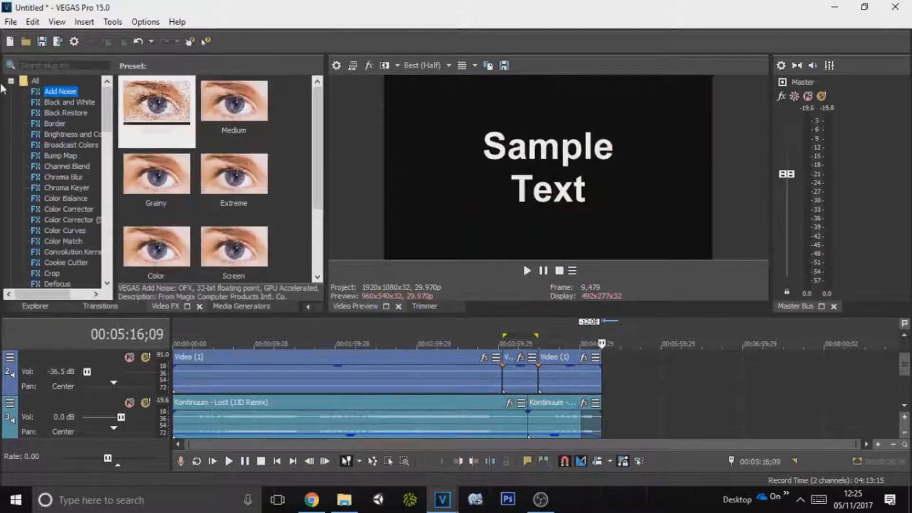
pyautogui.scroll(-7, 47, 162)
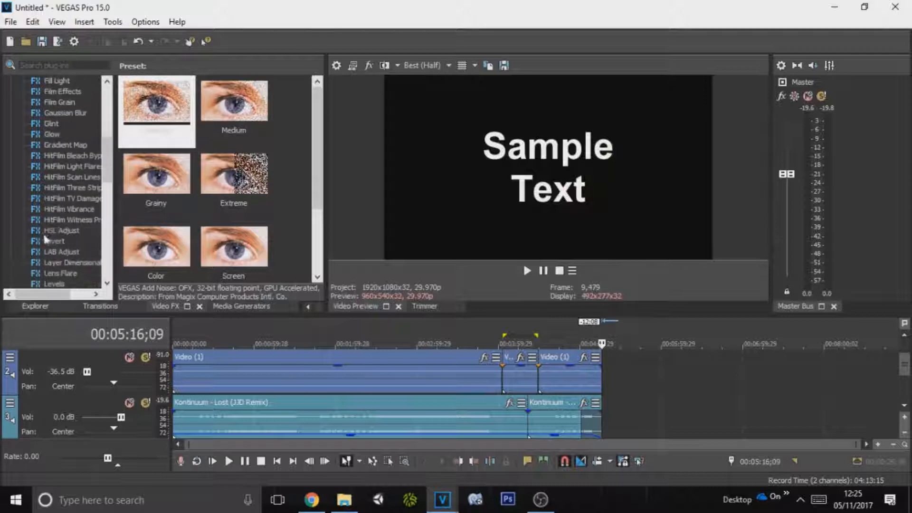
pyautogui.scroll(6, 40, 198)
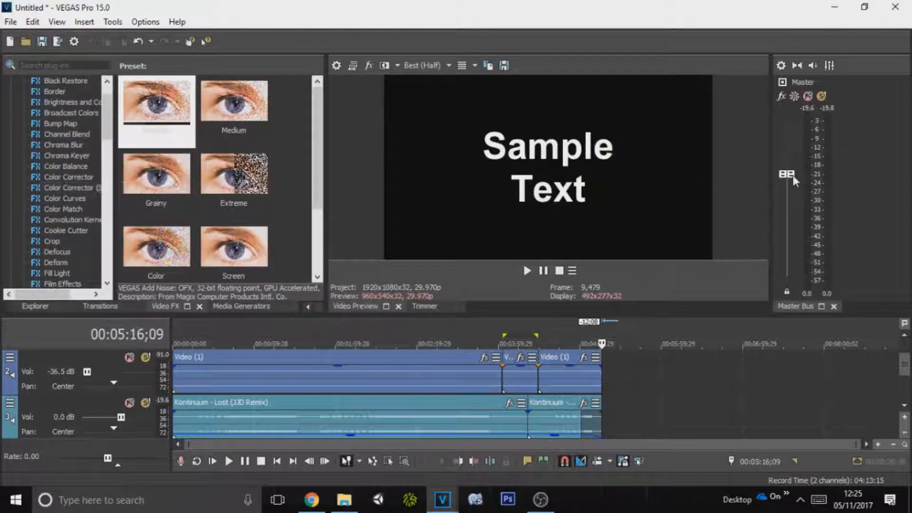
pyautogui.moveTo(784, 176); pyautogui.dragTo(858, 176)
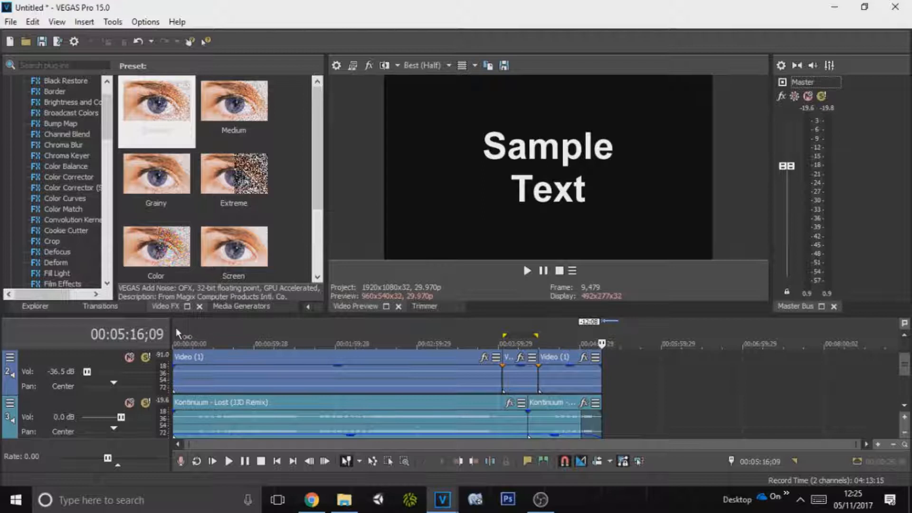
# Step: Select the timeline region from the project start to 00:05:16;09
pyautogui.moveTo(175, 327); pyautogui.dragTo(491, 341)
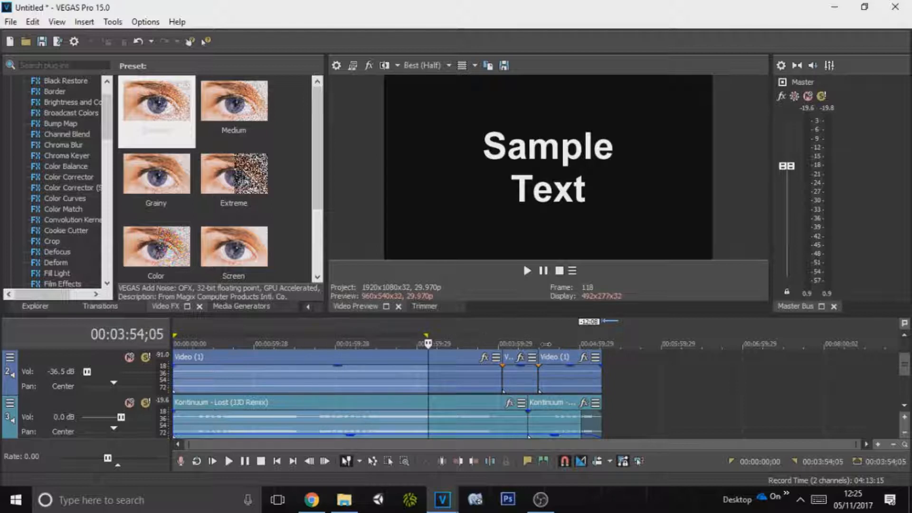
pyautogui.moveTo(546, 344); pyautogui.dragTo(613, 344)
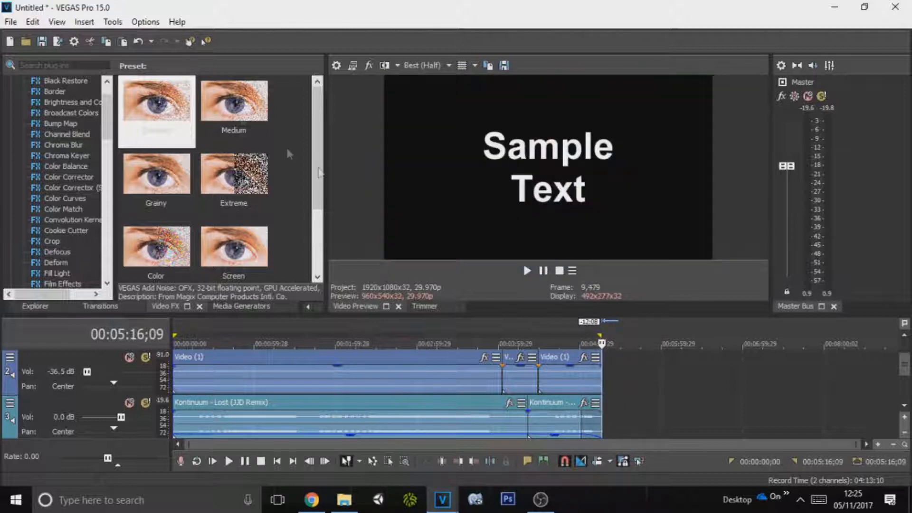
# Step: Open the Render As settings and choose the 6 Mbps HD 720-30p Video template of Windows Media Video V11
pyautogui.click(11, 23)
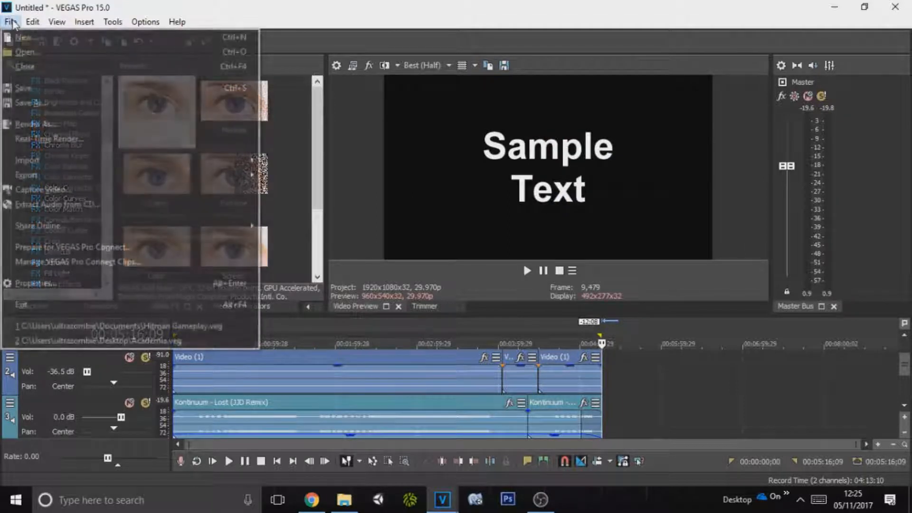
pyautogui.click(64, 8)
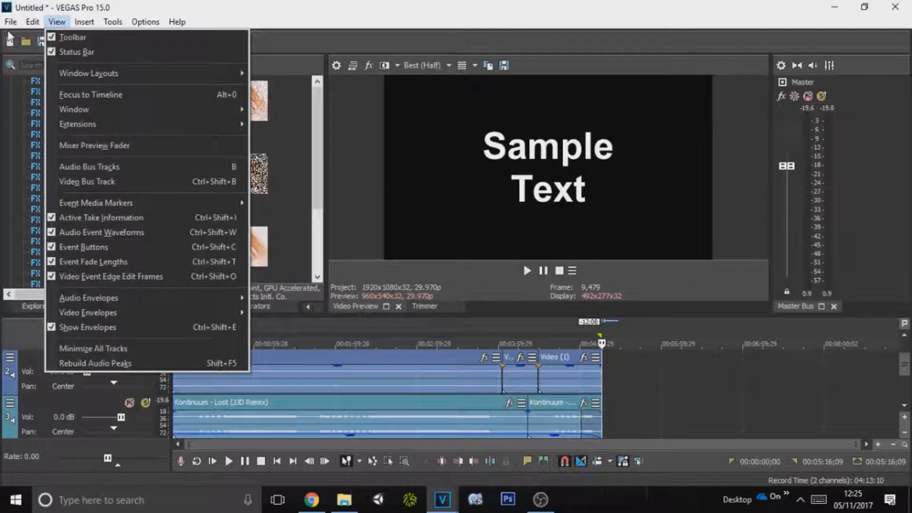
pyautogui.press('Escape')
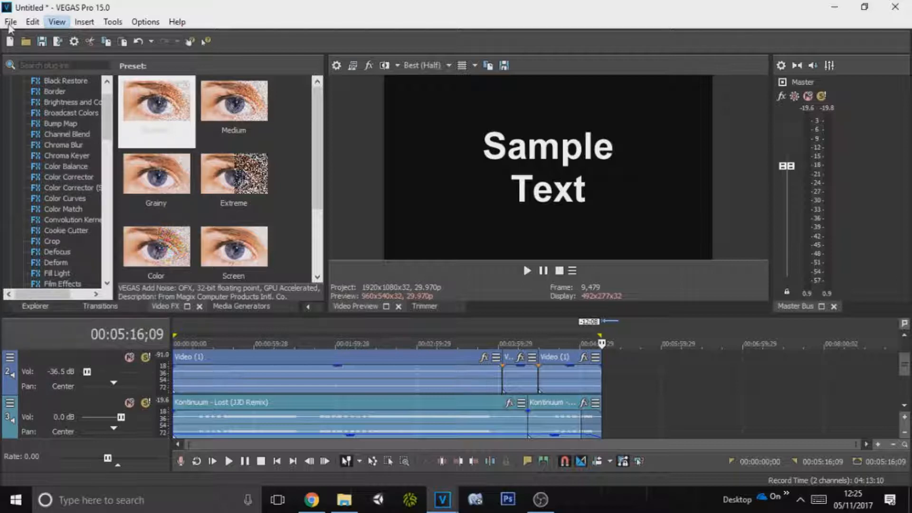
pyautogui.click(10, 22)
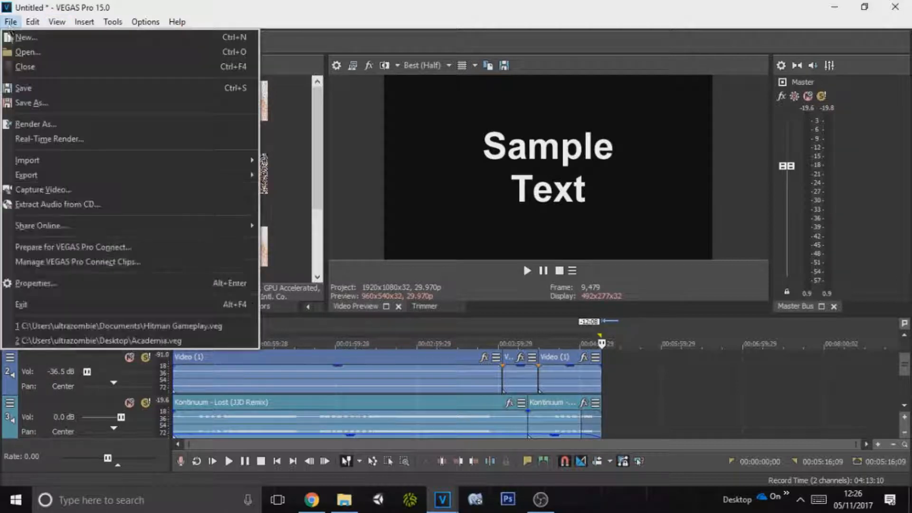
pyautogui.click(36, 125)
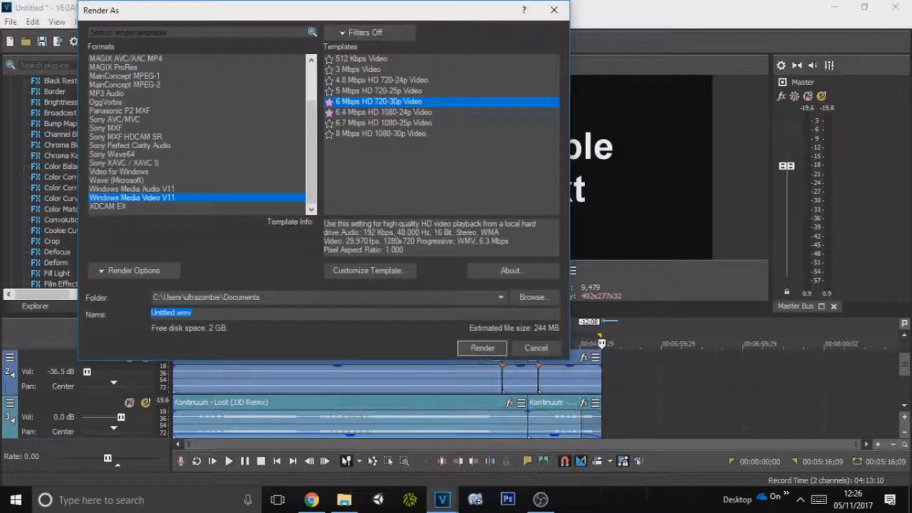
pyautogui.click(405, 113)
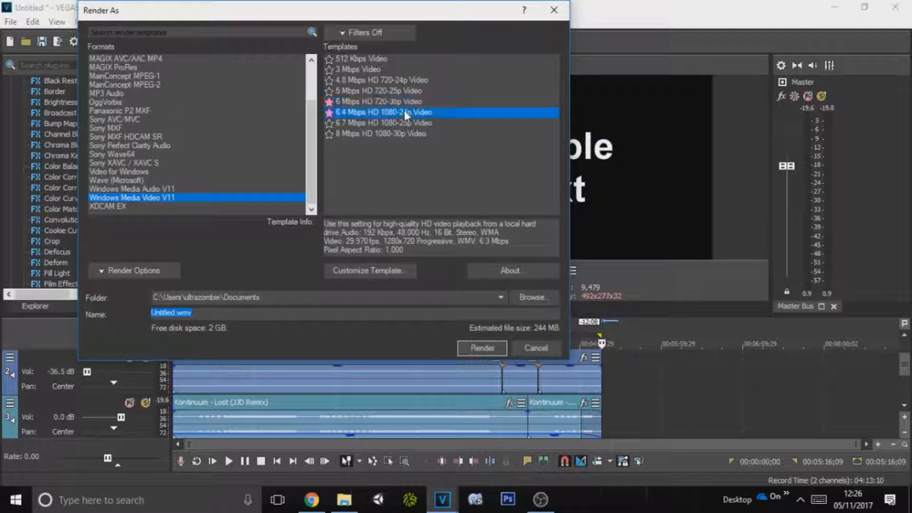
pyautogui.click(435, 102)
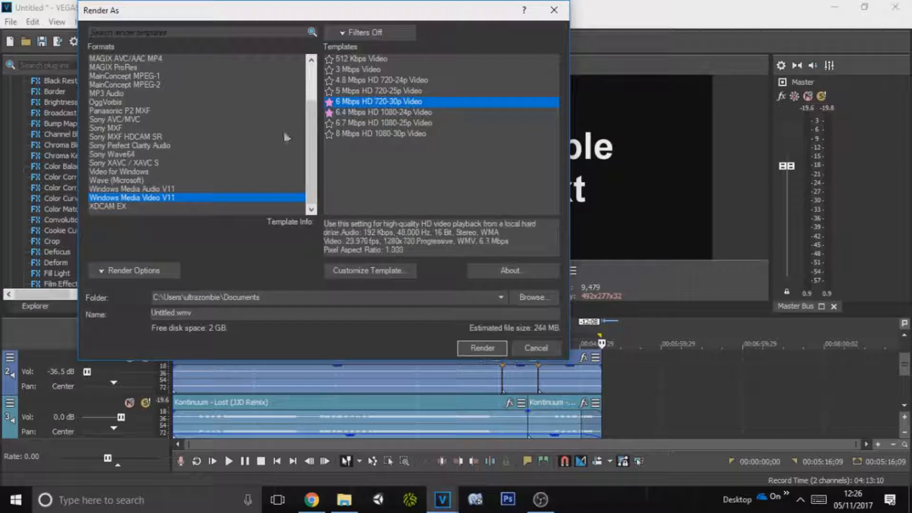
# Step: Look through the render templates of the Wave (Microsoft), MainConcept MPEG-2 and MP3 Audio formats
pyautogui.click(141, 180)
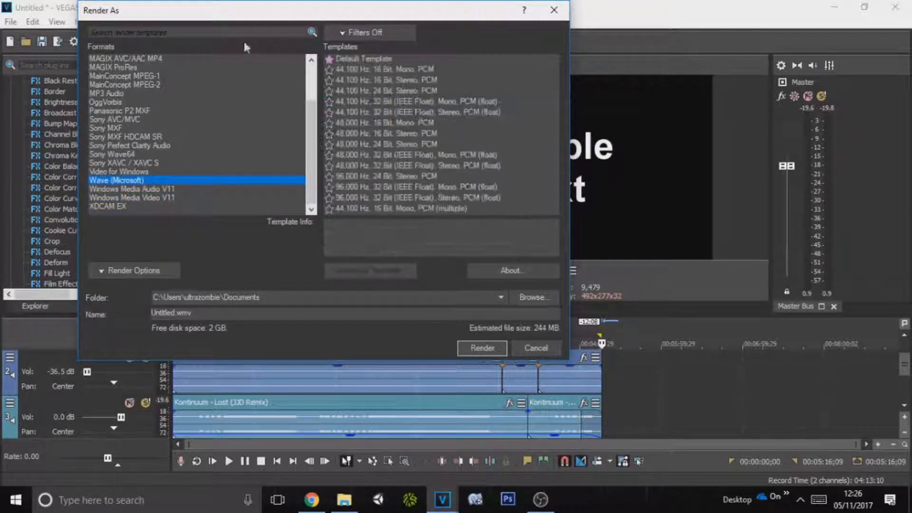
pyautogui.click(151, 85)
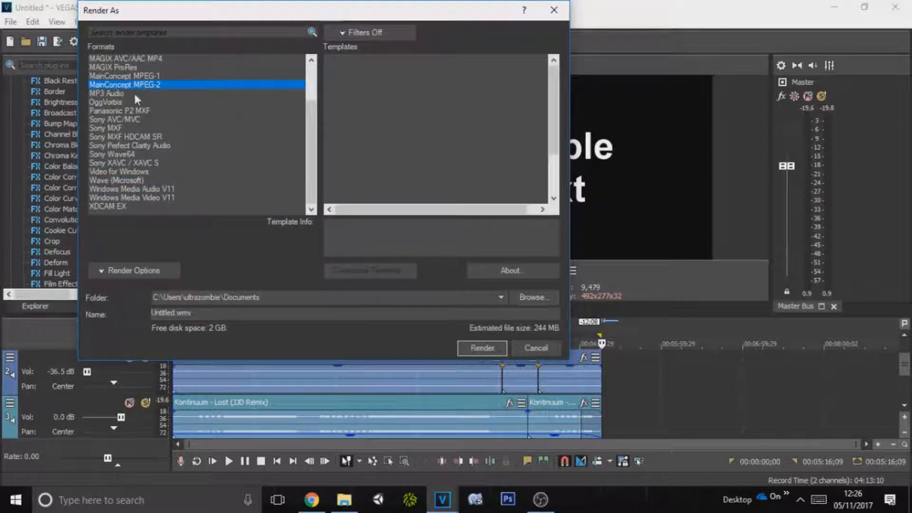
pyautogui.click(133, 93)
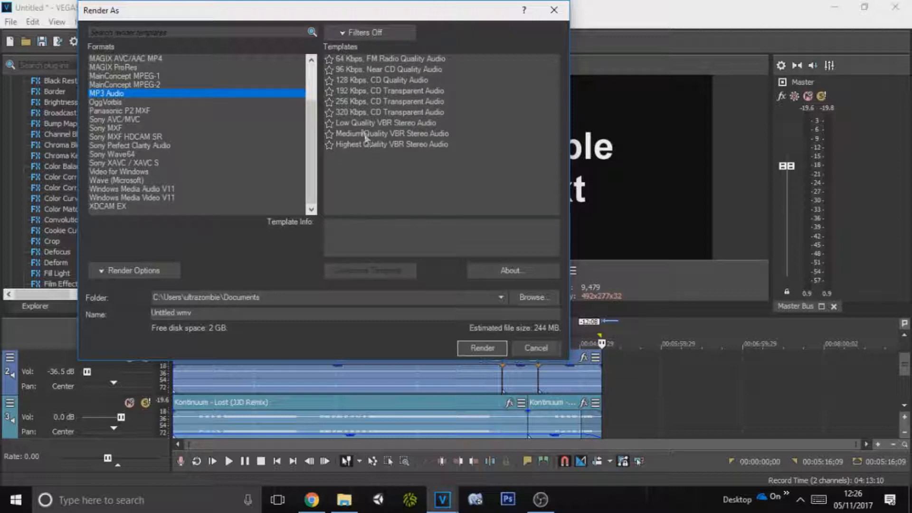
# Step: Start rendering Untitled.wmv with the Windows Media Video V11 template 6 Mbps HD 720-30p Video, and cancel the render
pyautogui.click(192, 197)
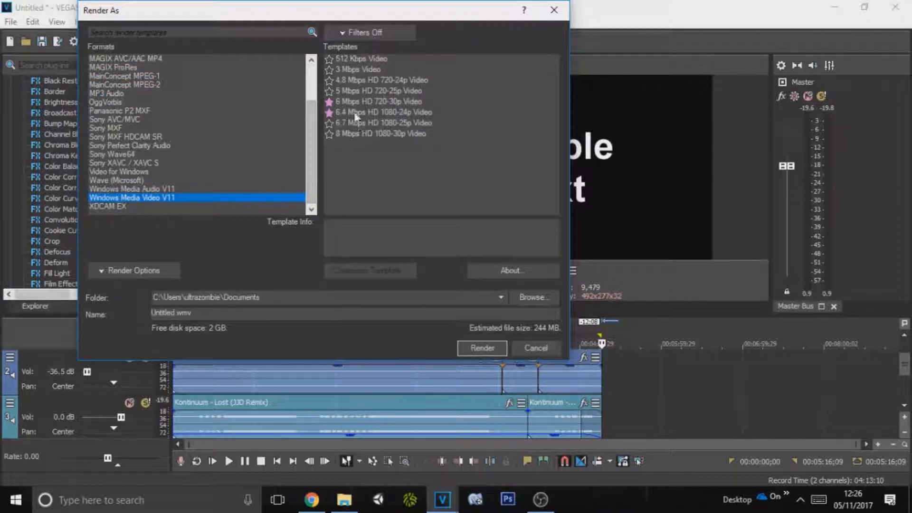
pyautogui.click(352, 109)
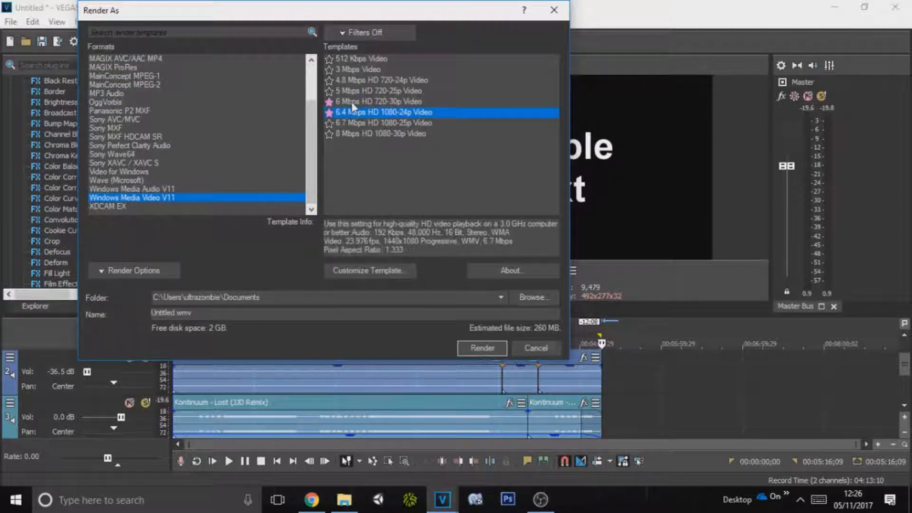
pyautogui.click(352, 102)
pyautogui.click(474, 349)
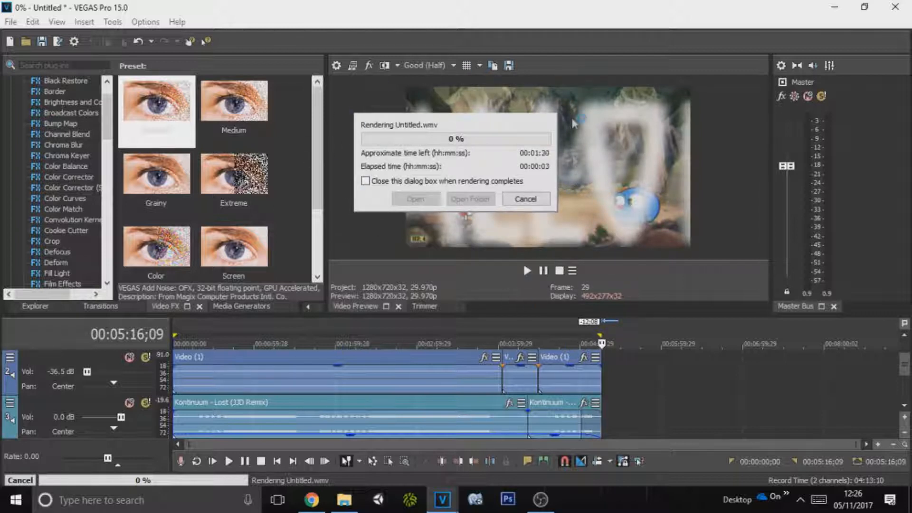
pyautogui.click(525, 199)
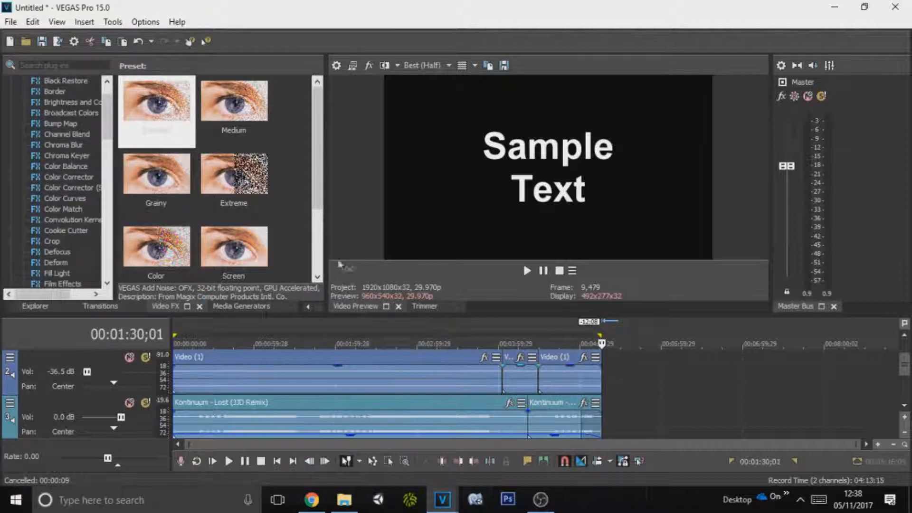
# Step: Place the playhead at 00:04:11;13 and set the video preview quality to Best (Full)
pyautogui.click(514, 330)
pyautogui.click(450, 63)
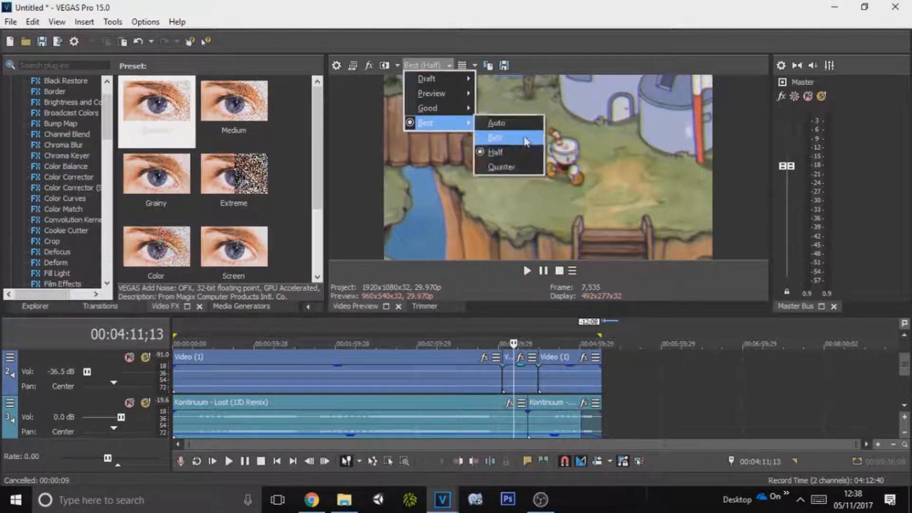
pyautogui.click(506, 127)
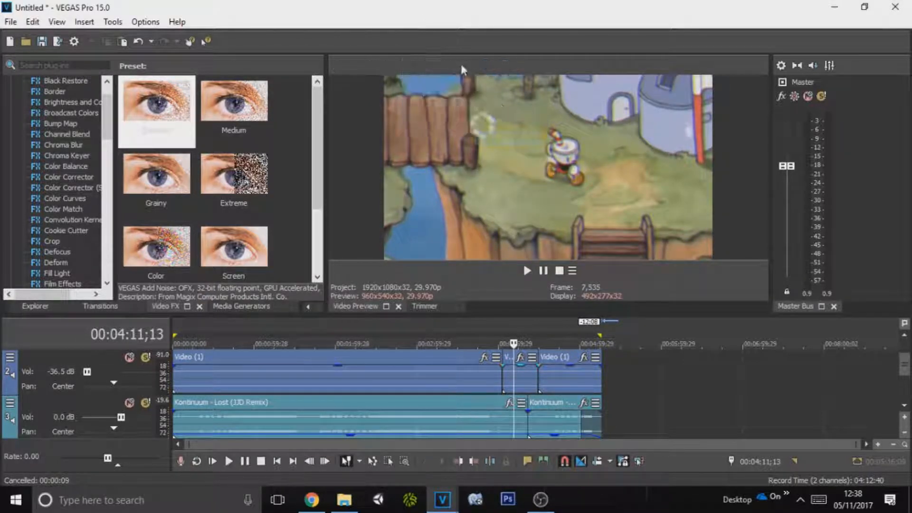
pyautogui.click(441, 63)
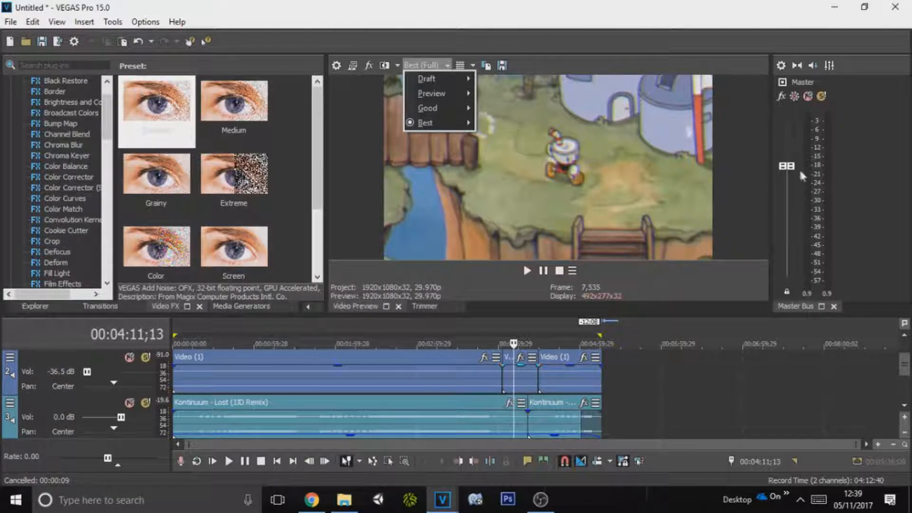
pyautogui.click(786, 169)
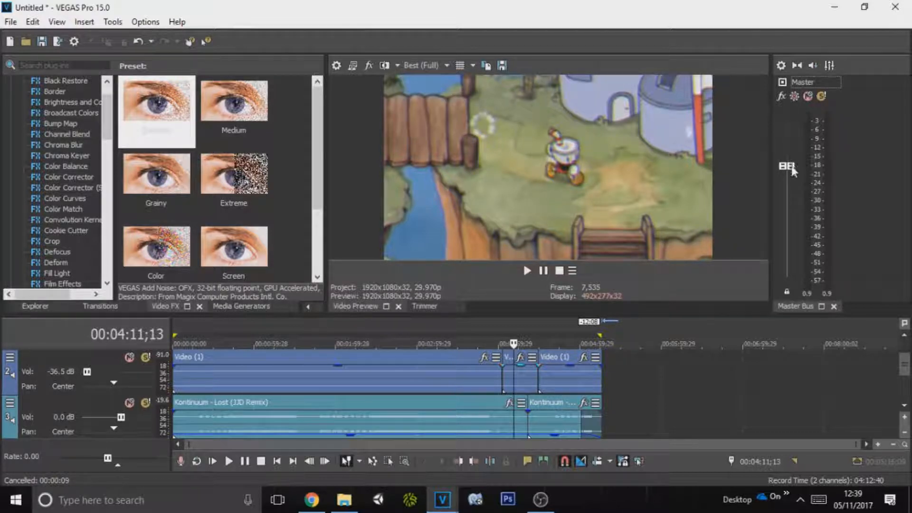
pyautogui.moveTo(795, 125); pyautogui.dragTo(794, 184)
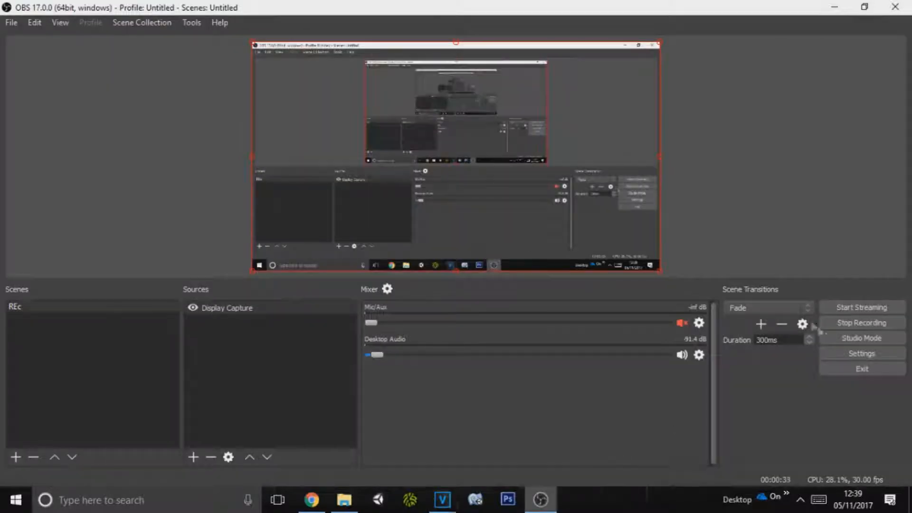